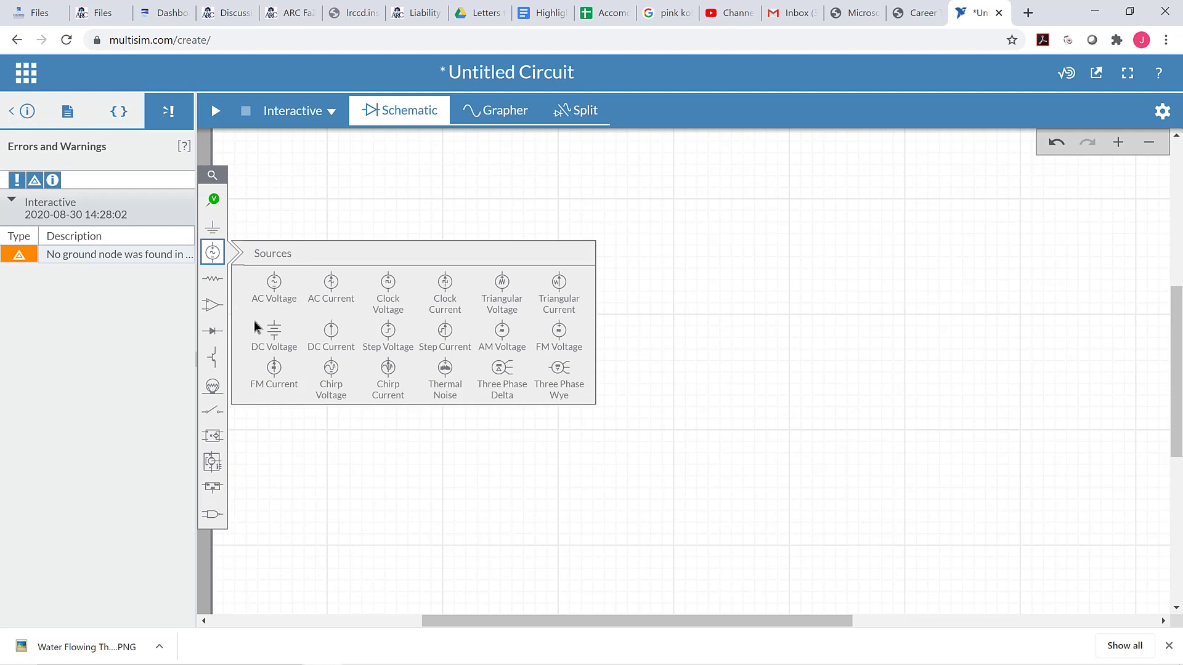
- Place a DC voltage source on the schematic and two resistors in a horizontal row above and to the right of it
{"action": "left_click", "coordinate": [270, 336]}
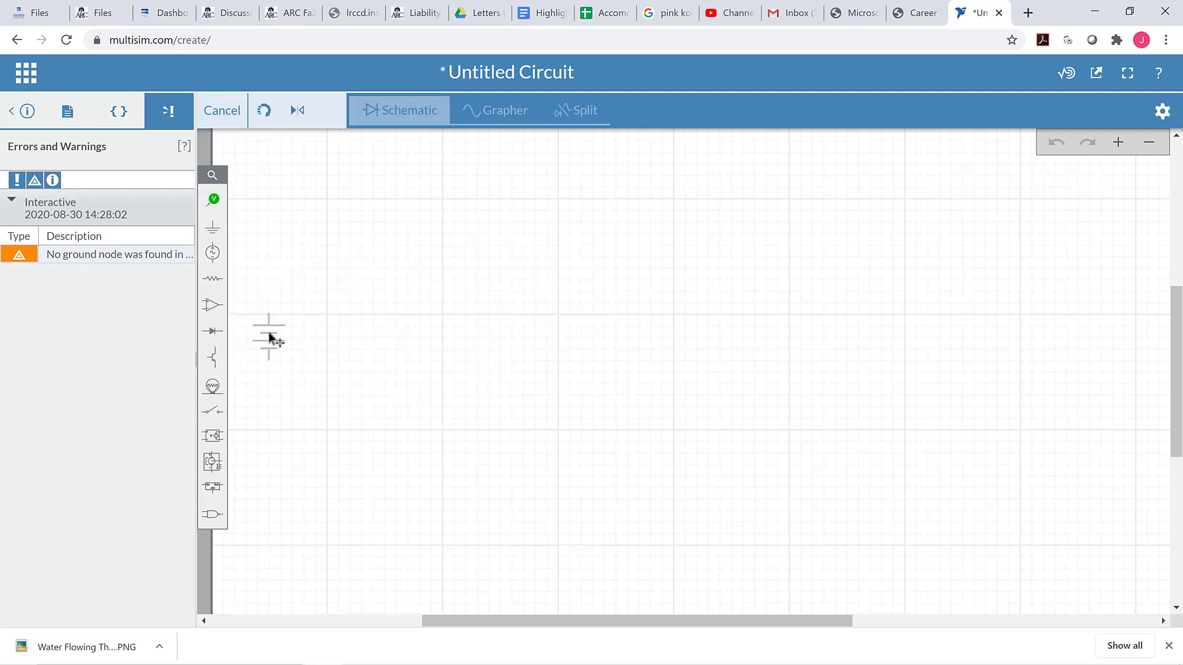
{"action": "left_click", "coordinate": [339, 397]}
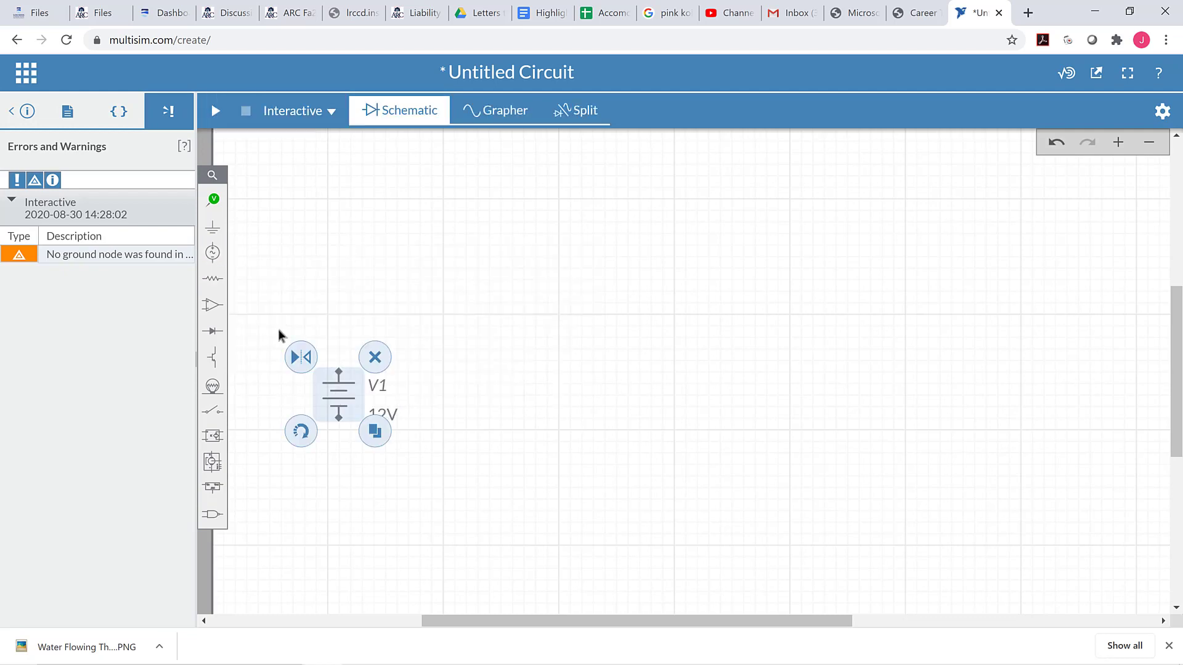
{"action": "left_click", "coordinate": [208, 284]}
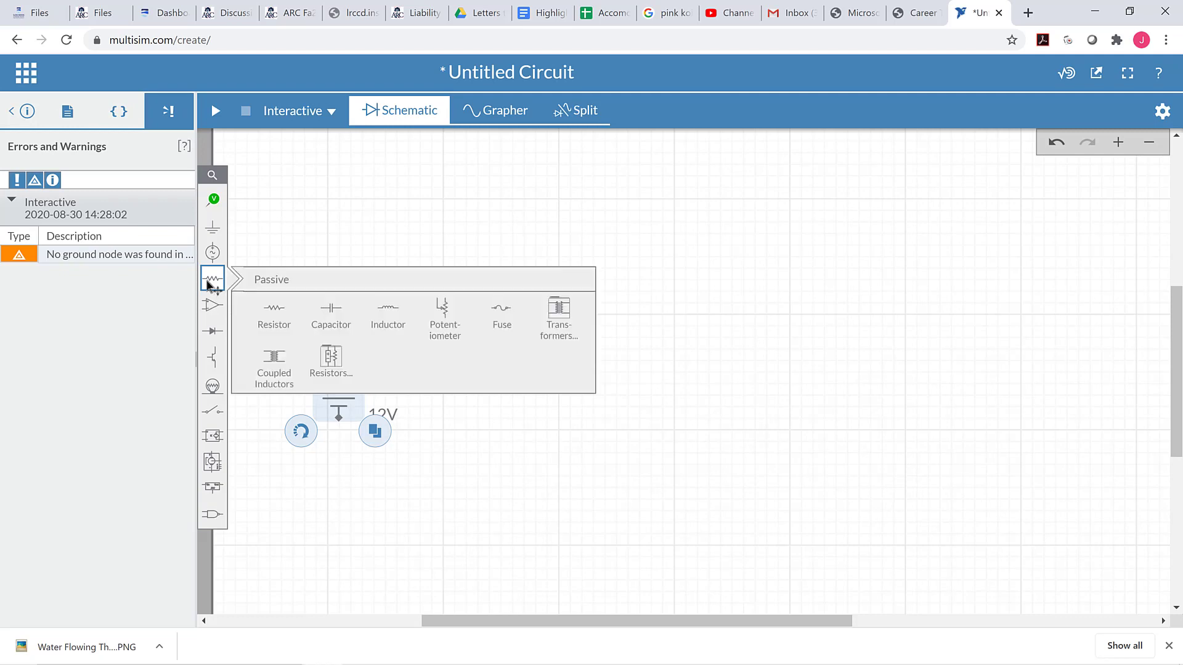
{"action": "left_click", "coordinate": [274, 315]}
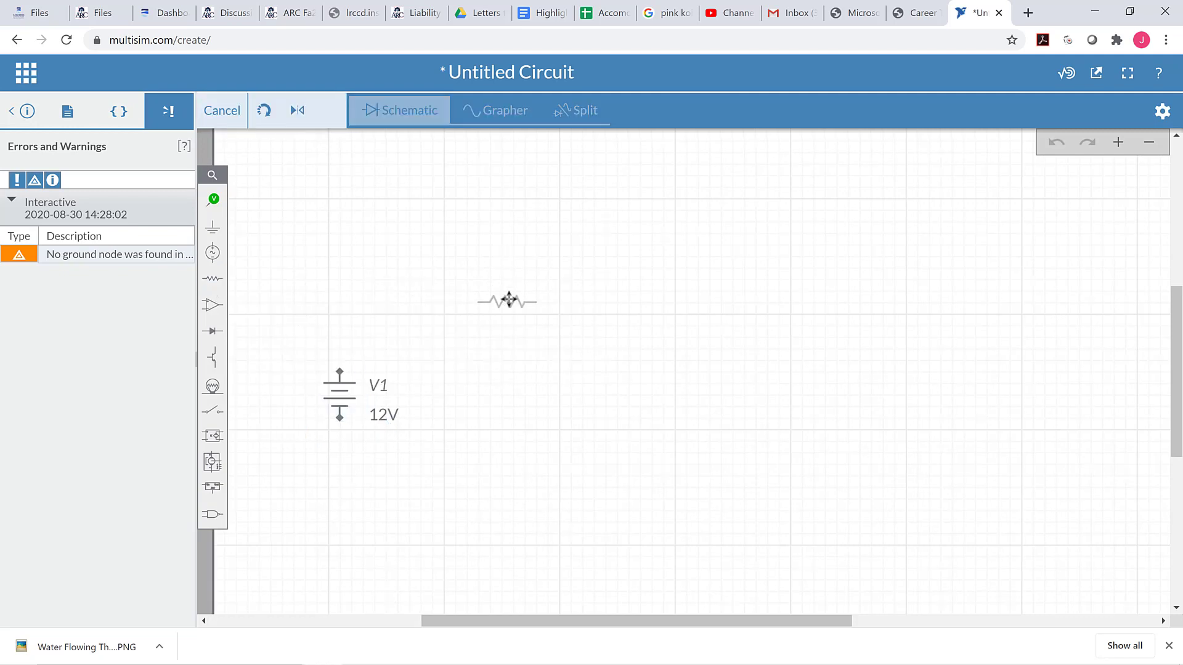
{"action": "left_click", "coordinate": [509, 300]}
{"action": "left_click", "coordinate": [215, 281]}
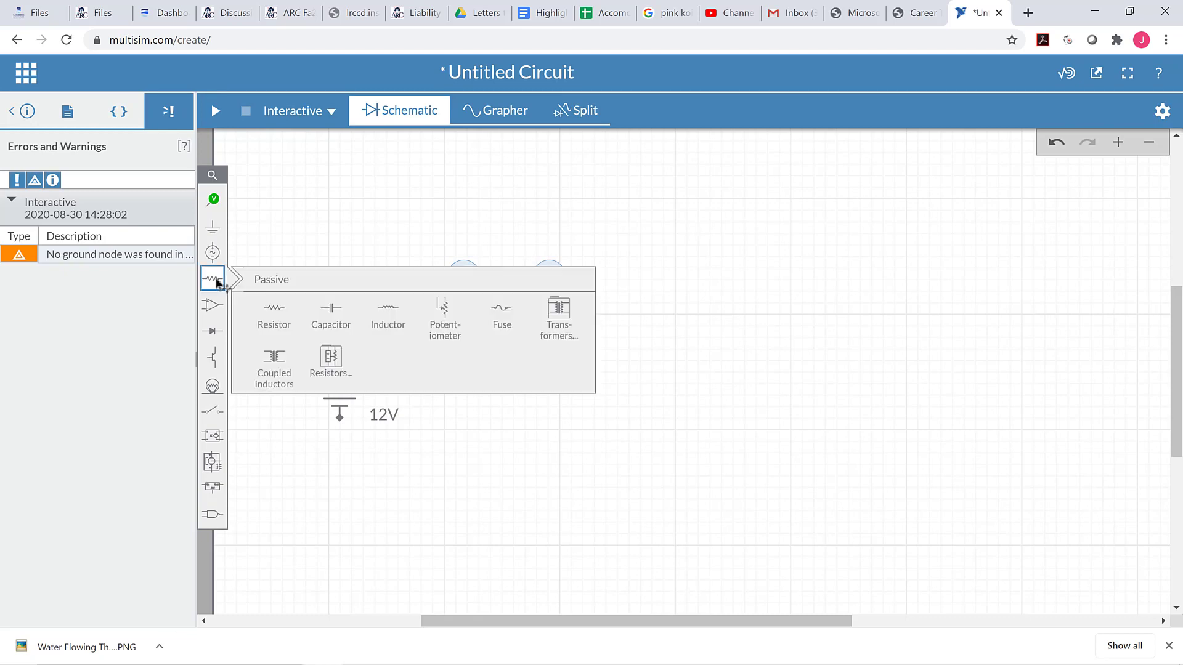
{"action": "left_click", "coordinate": [267, 313]}
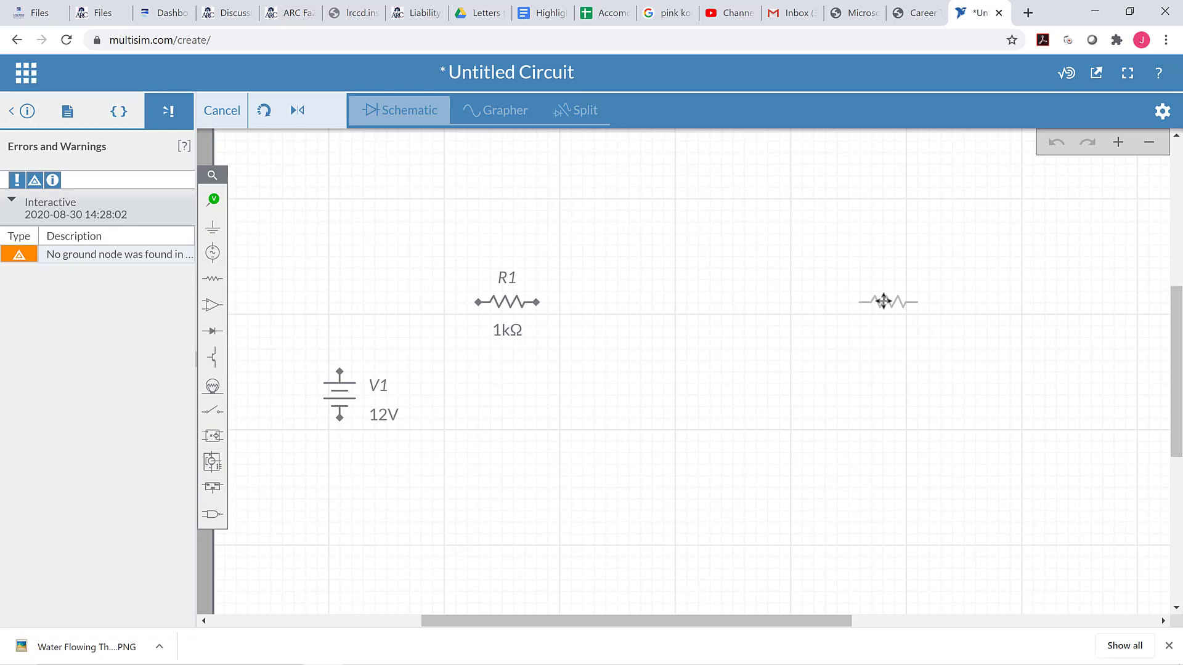
{"action": "left_click", "coordinate": [885, 302]}
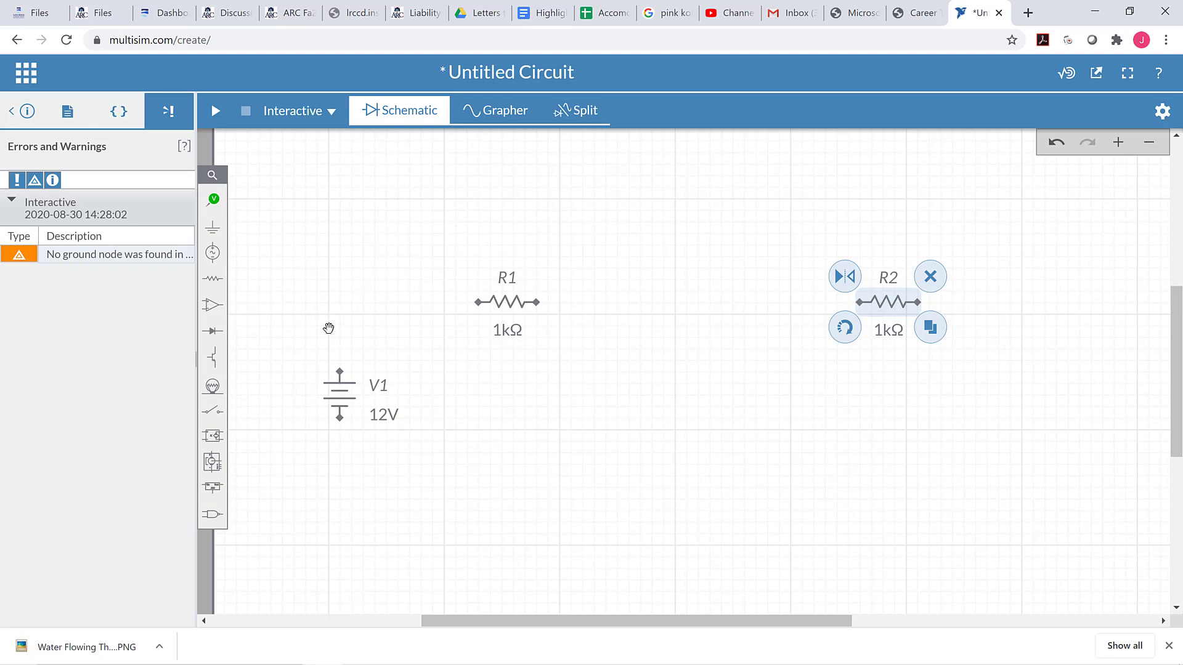
{"action": "left_click", "coordinate": [386, 355]}
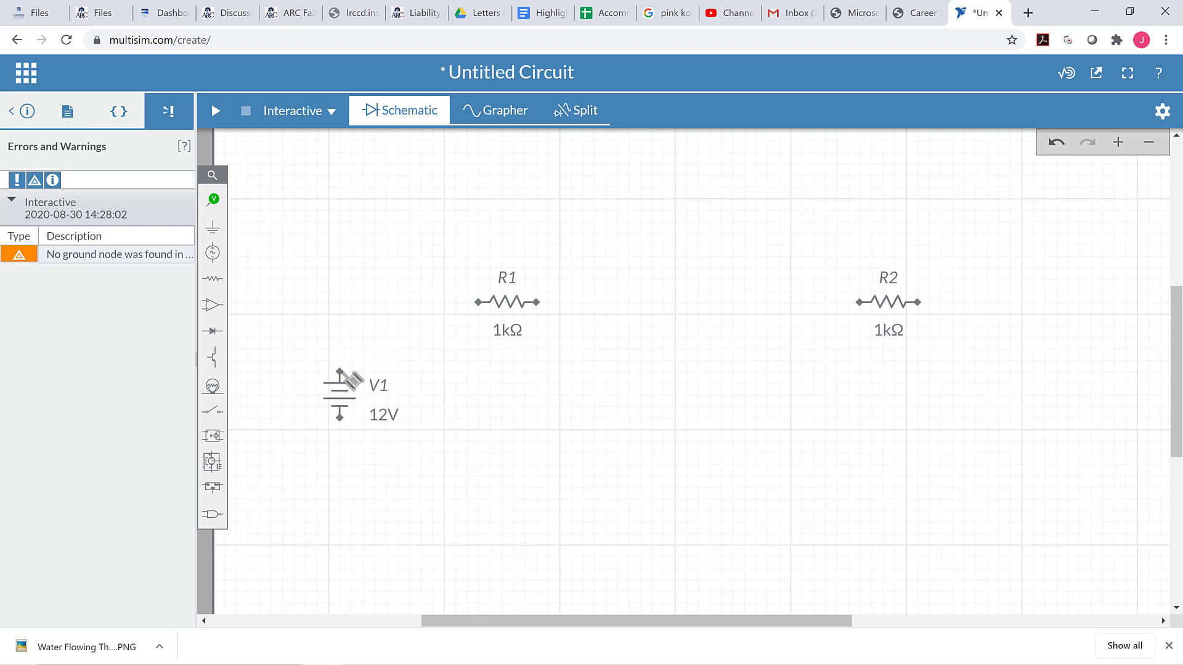
- Wire V1, R1 and R2 in series, routing the return wire from R2 below the components to V1's lower terminal
{"action": "left_click", "coordinate": [340, 370]}
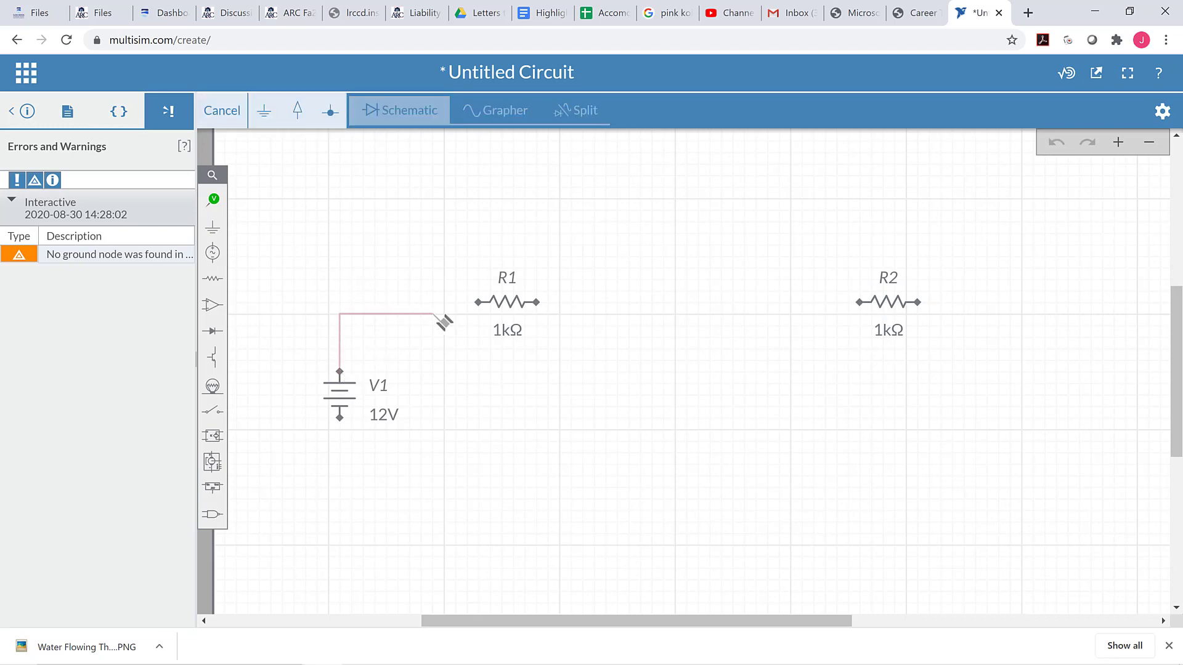
{"action": "left_click", "coordinate": [479, 303]}
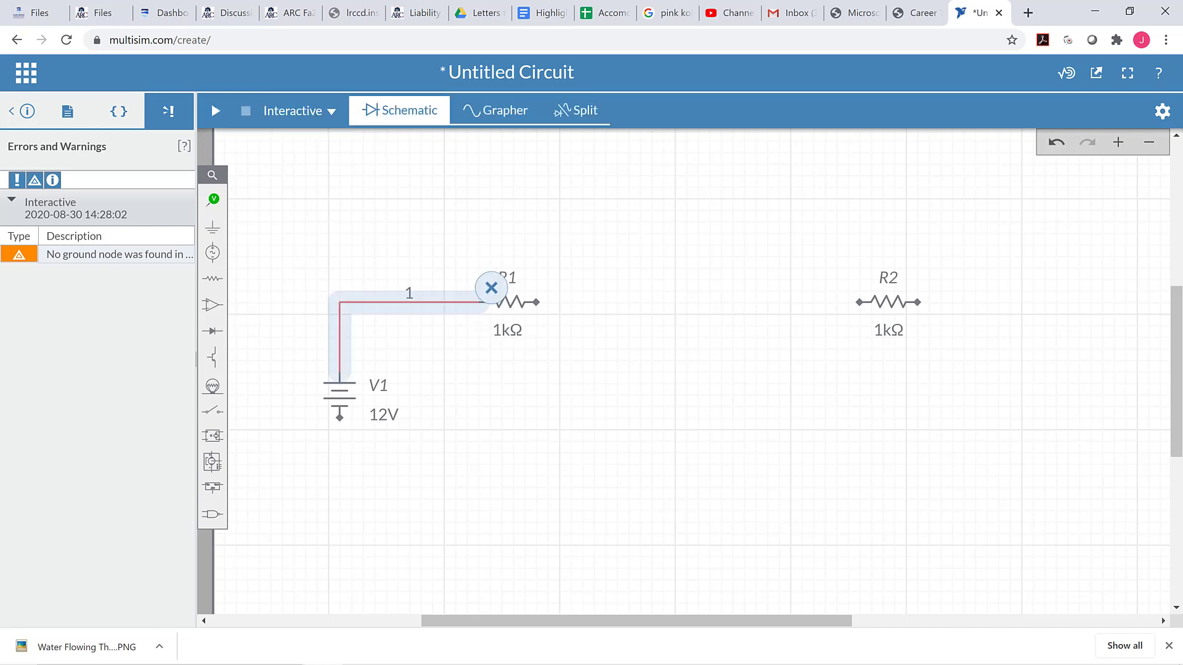
{"action": "left_click", "coordinate": [538, 303]}
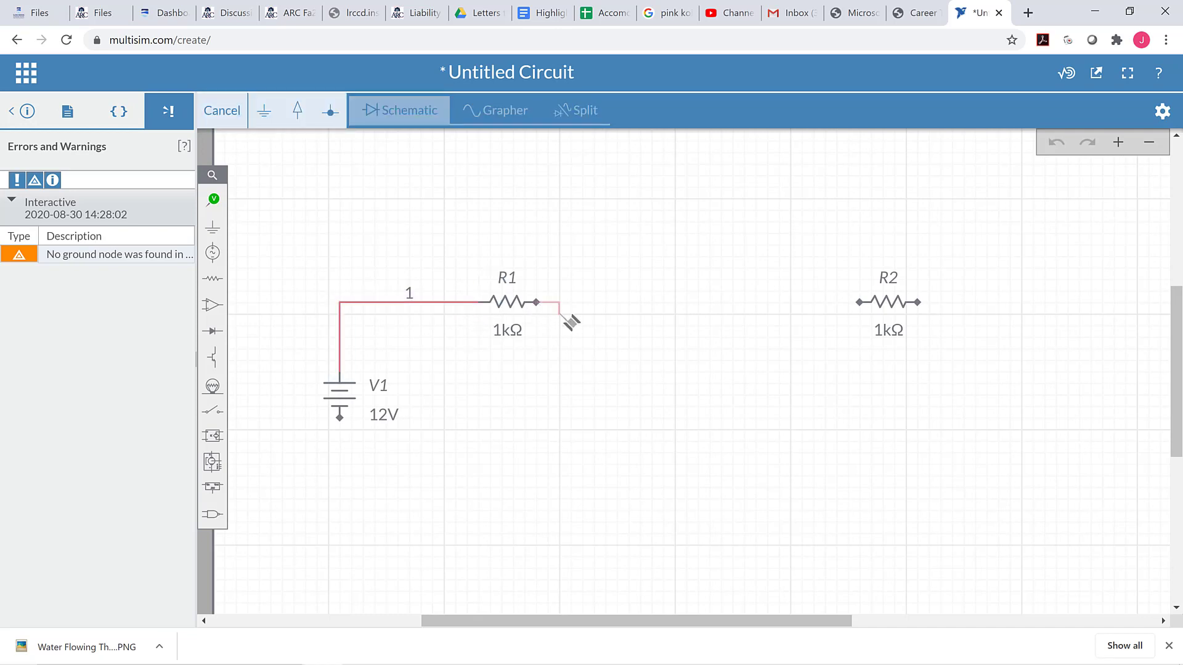
{"action": "left_click", "coordinate": [859, 302]}
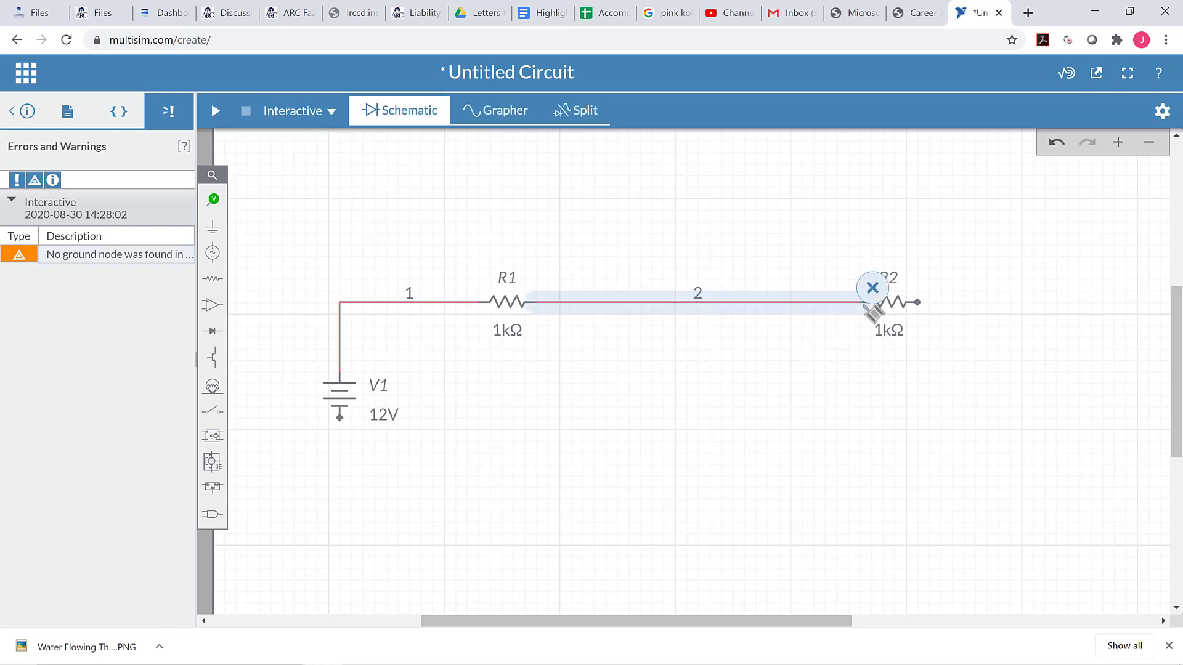
{"action": "left_click", "coordinate": [918, 302]}
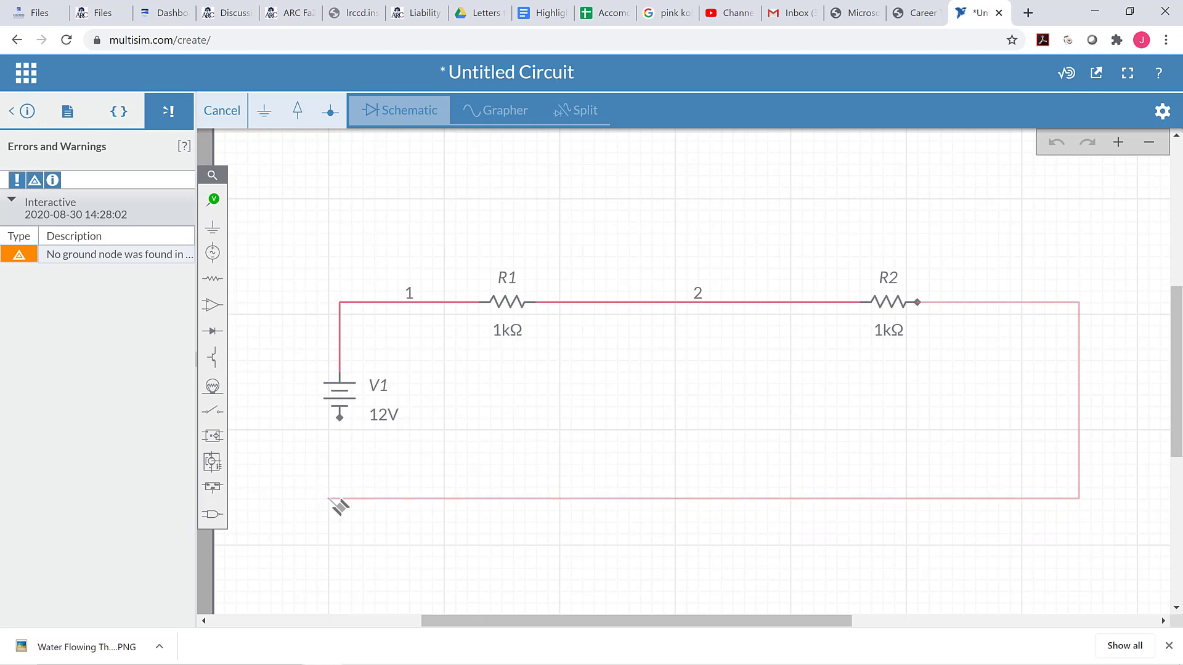
{"action": "left_click", "coordinate": [339, 418]}
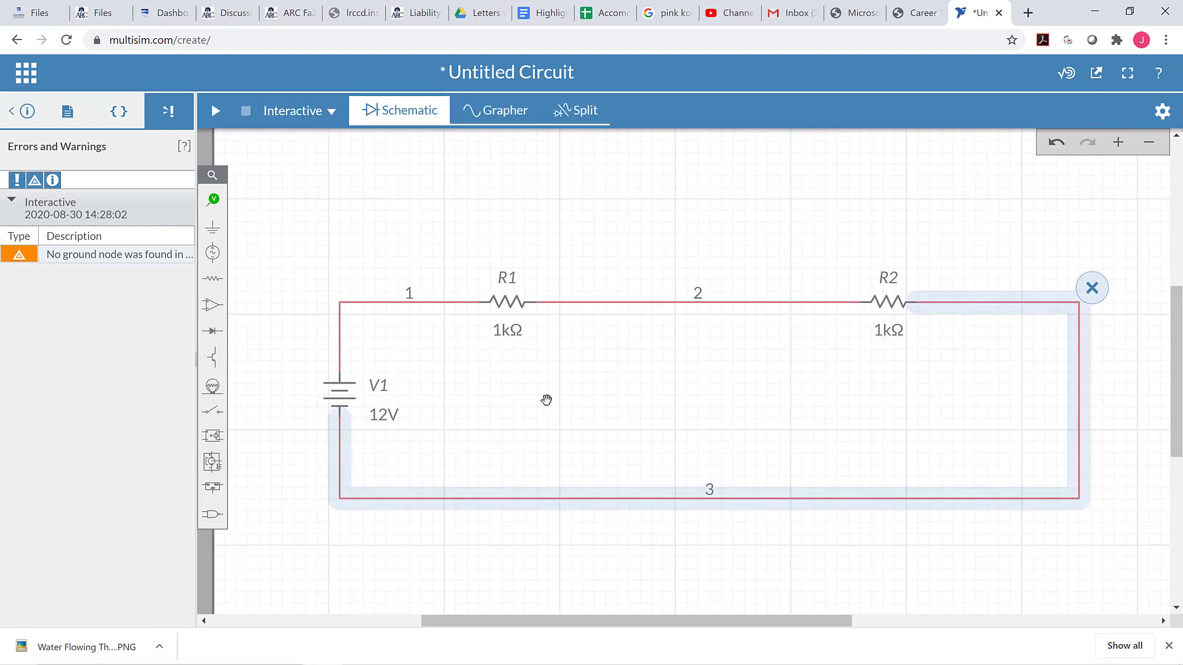
- Set the resistance of R1 to 100 Ω
{"action": "left_click", "coordinate": [506, 332]}
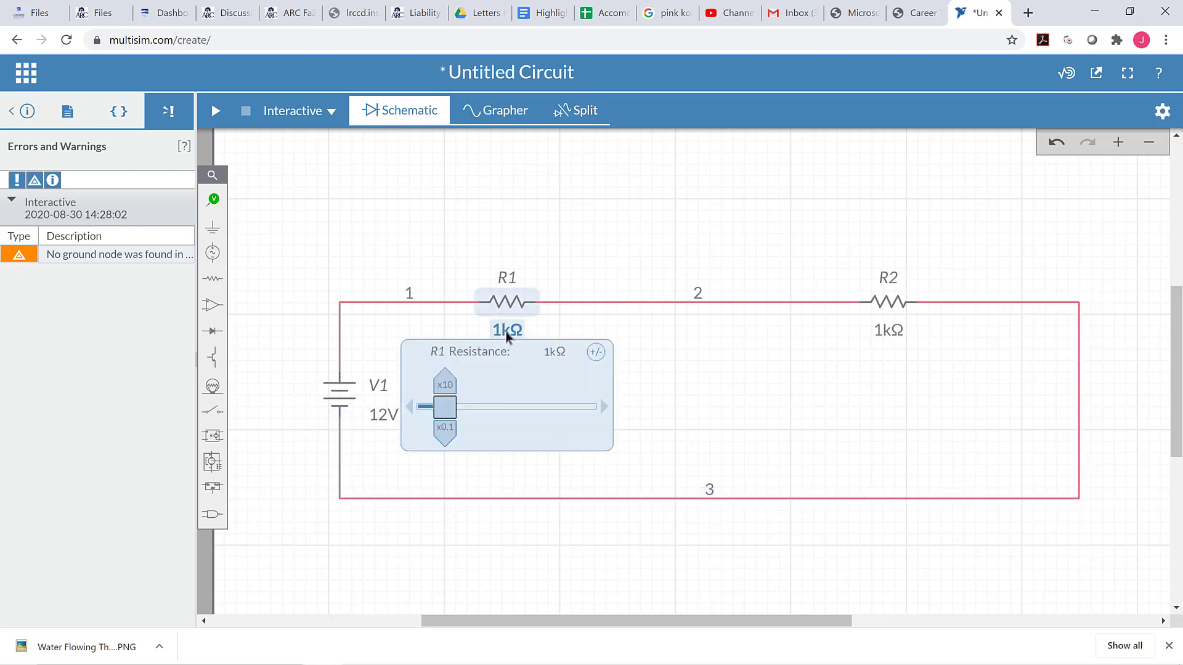
{"action": "left_click", "coordinate": [553, 352]}
{"action": "type", "text": "100"}
{"action": "key", "text": "Return"}
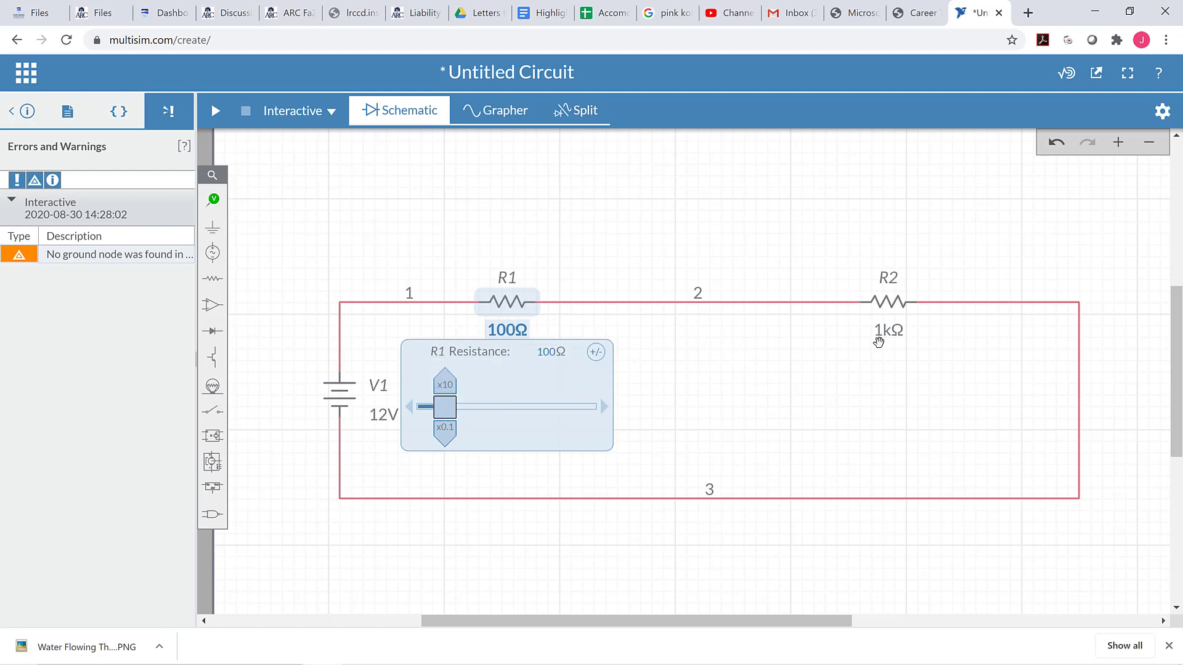
- Set the resistance of R2 to 300 Ω
{"action": "left_click", "coordinate": [891, 332]}
{"action": "left_click", "coordinate": [931, 352]}
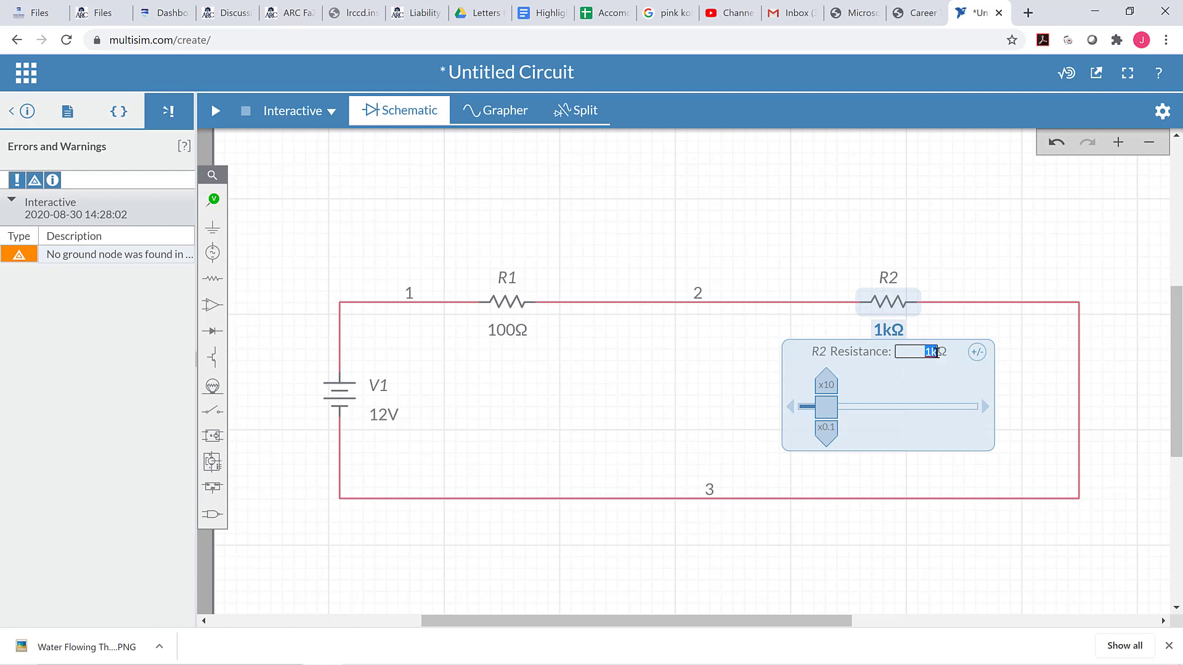
{"action": "key", "text": "BackSpace"}
{"action": "key", "text": "Return"}
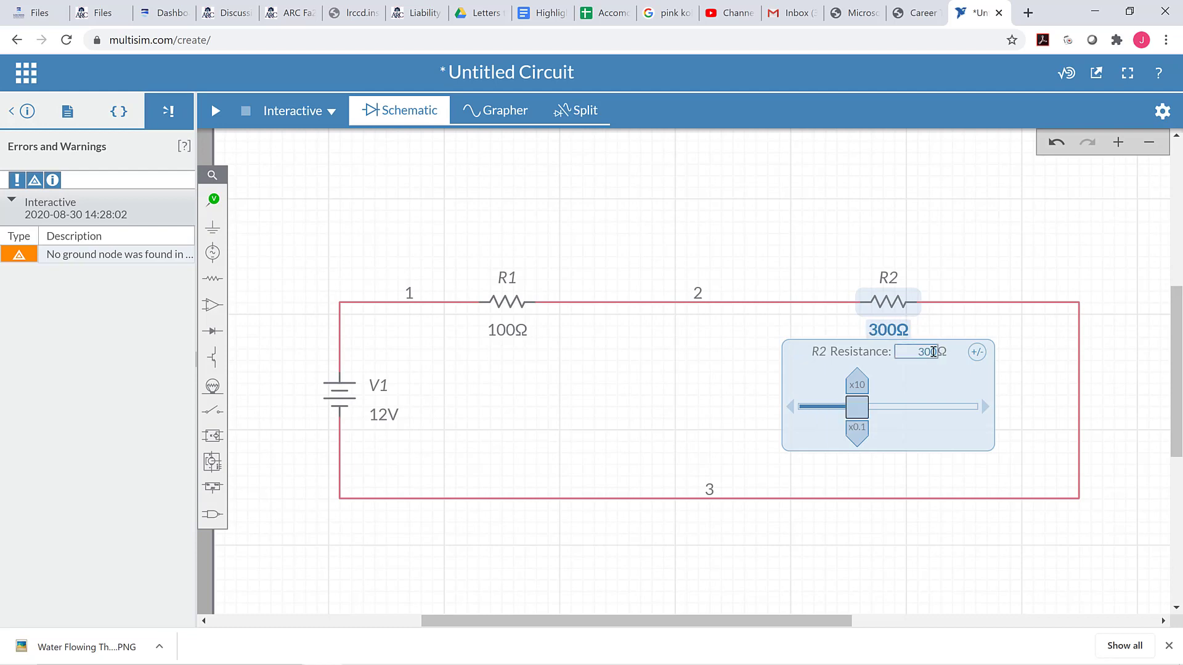
{"action": "left_click", "coordinate": [739, 362]}
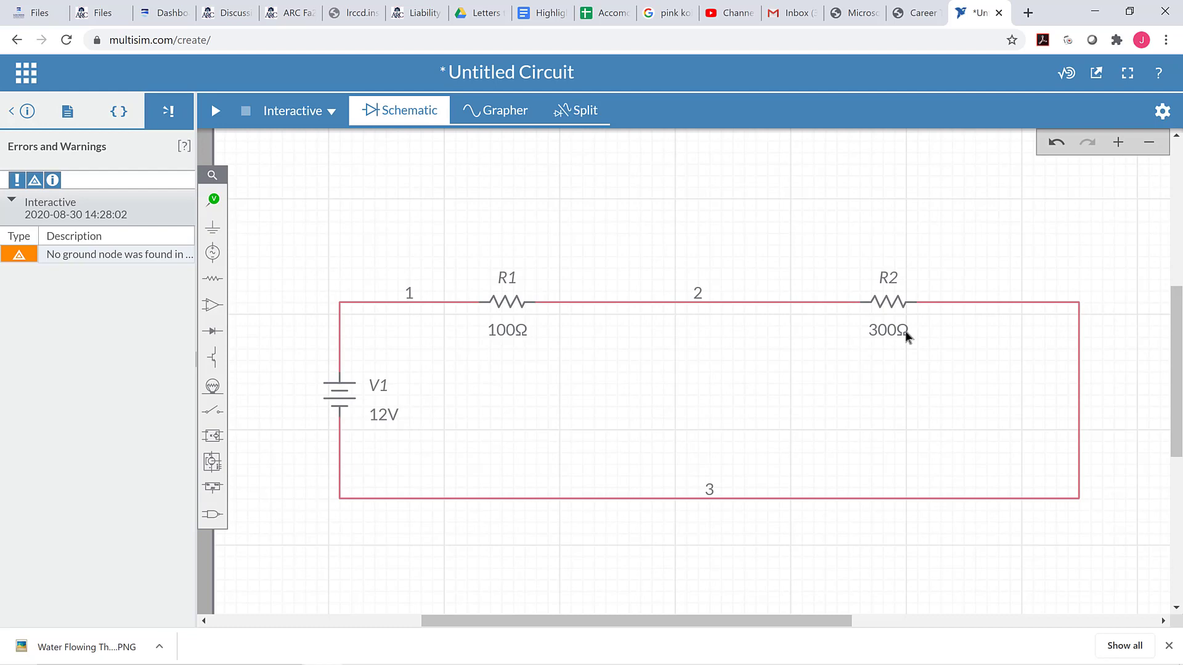
- Place a current probe on the wire between V1 and R1, and run the interactive simulation briefly to measure the current
{"action": "left_click", "coordinate": [213, 200]}
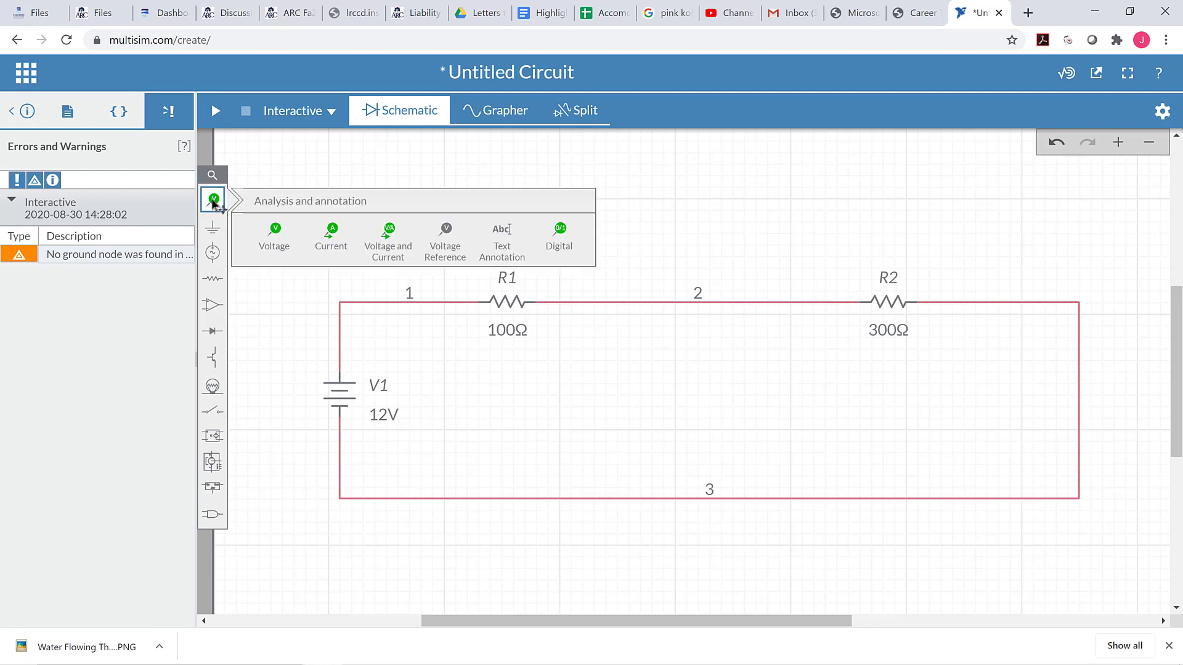
{"action": "left_click", "coordinate": [336, 239]}
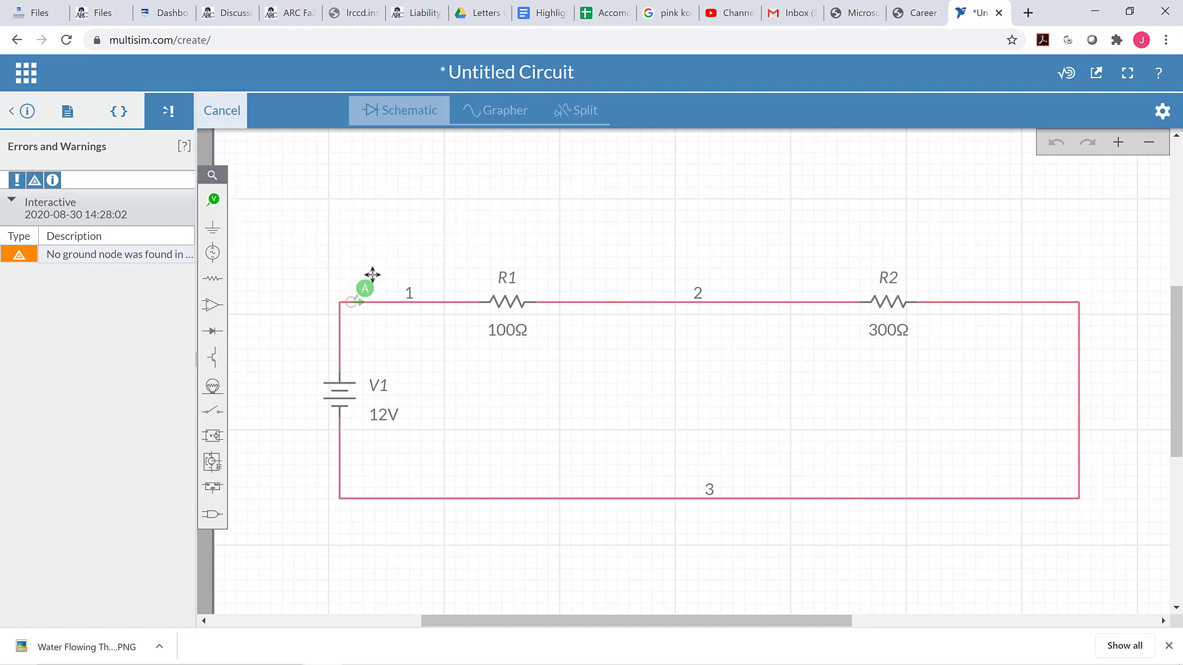
{"action": "left_click", "coordinate": [372, 274]}
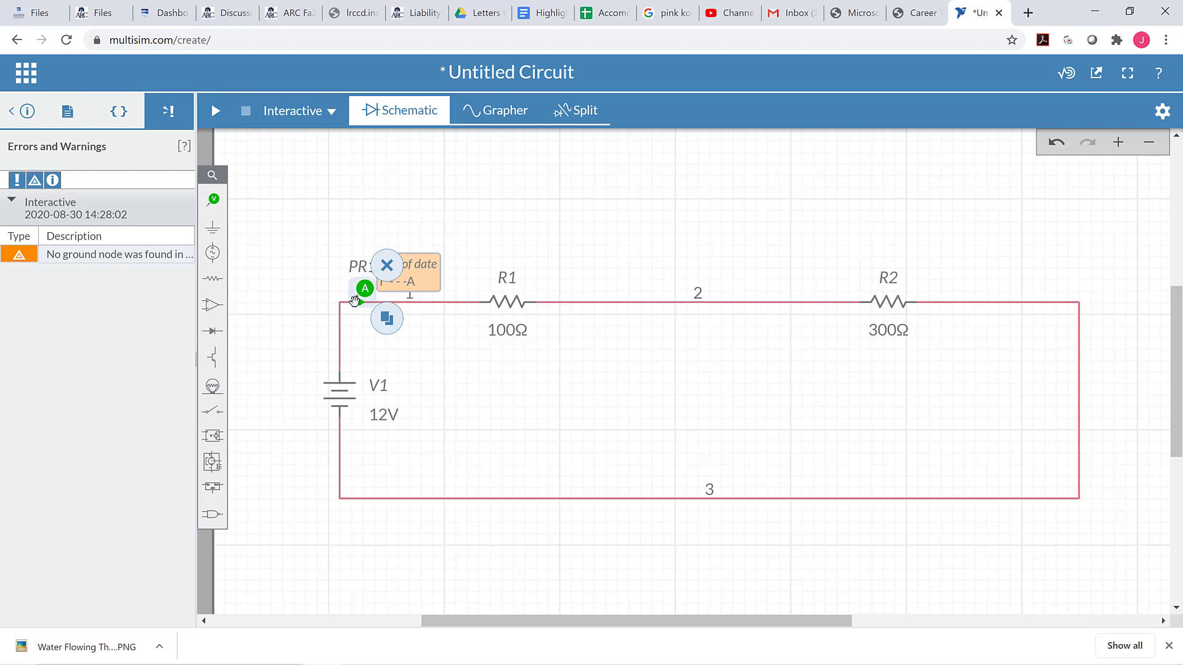
{"action": "left_click", "coordinate": [320, 245]}
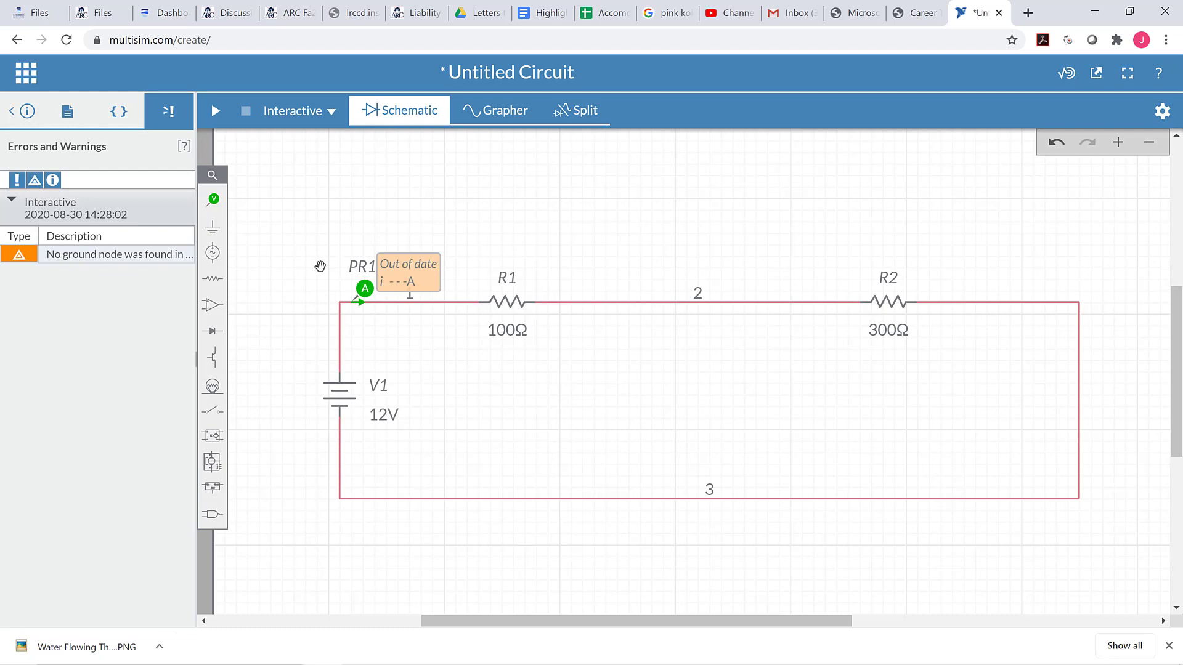
{"action": "left_click", "coordinate": [215, 112]}
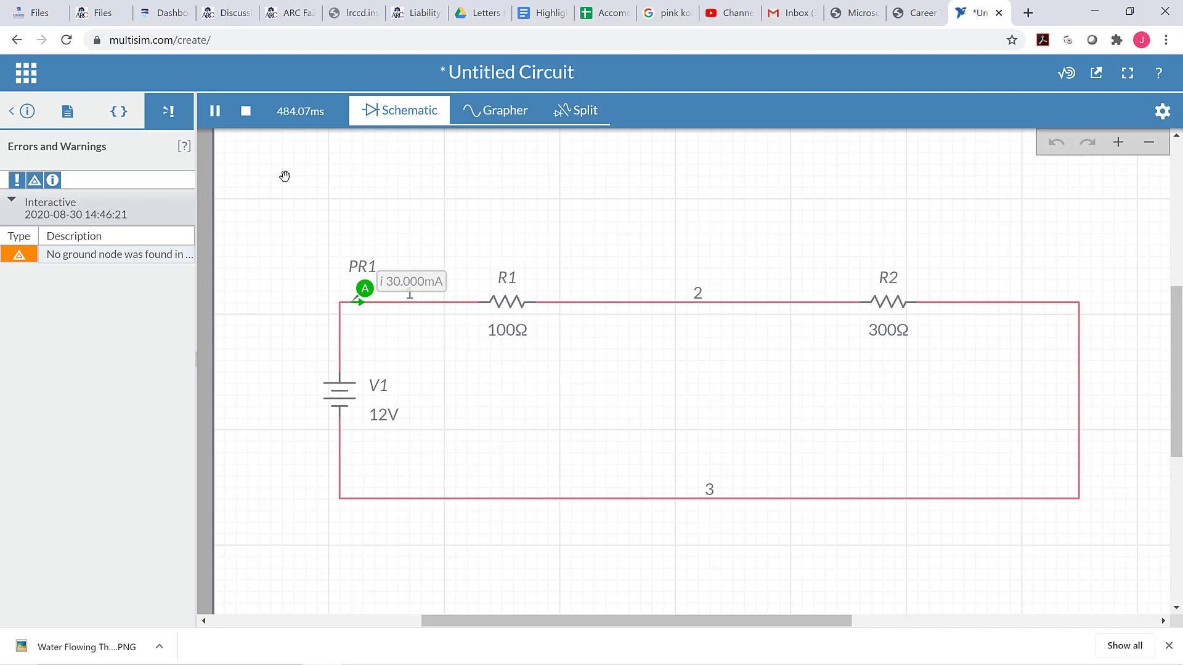
{"action": "left_click", "coordinate": [245, 112]}
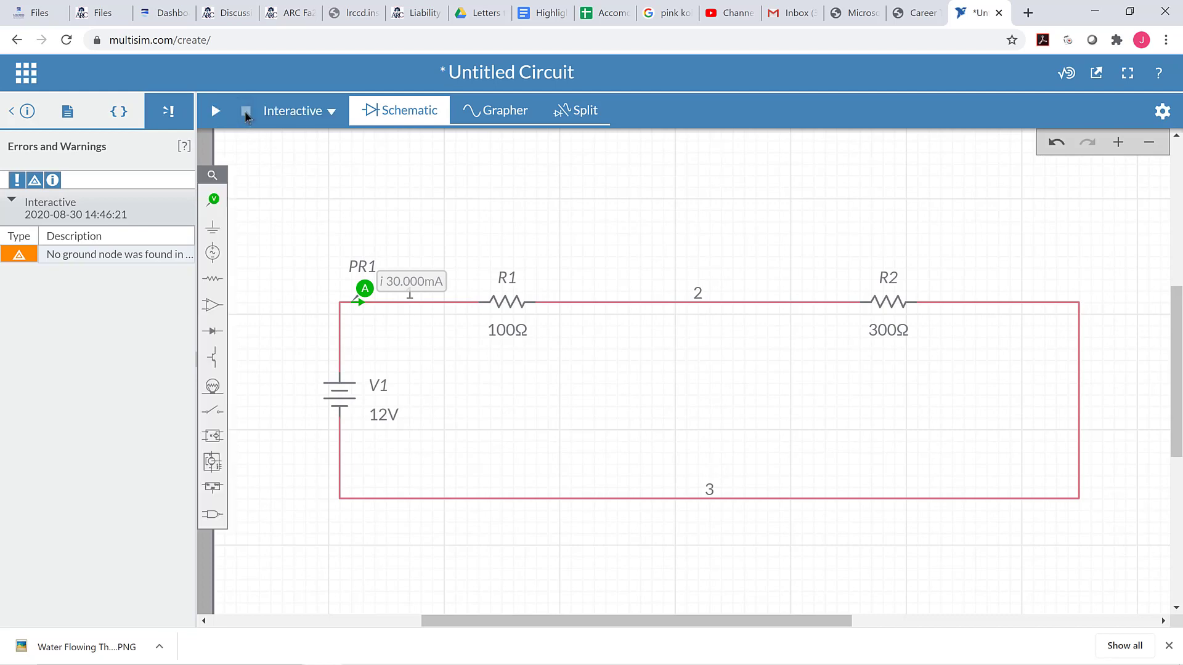
- Add a current probe on the wire between R1 and R2, and run the simulation briefly to measure the current there
{"action": "left_click", "coordinate": [221, 199]}
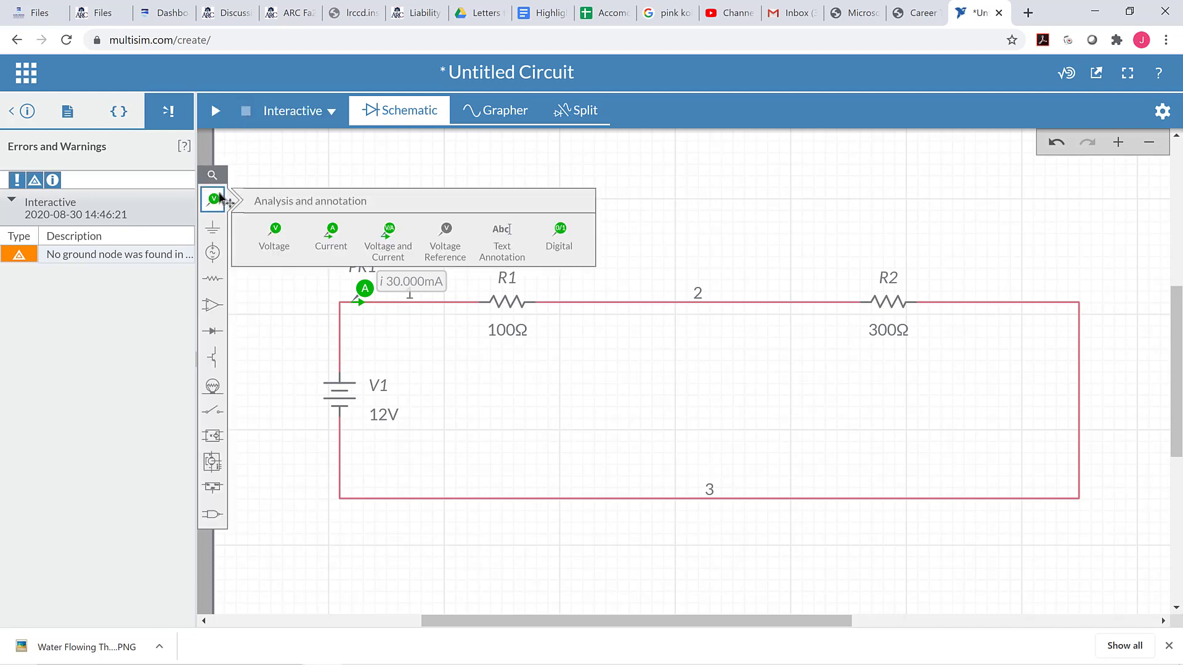
{"action": "left_click", "coordinate": [331, 235]}
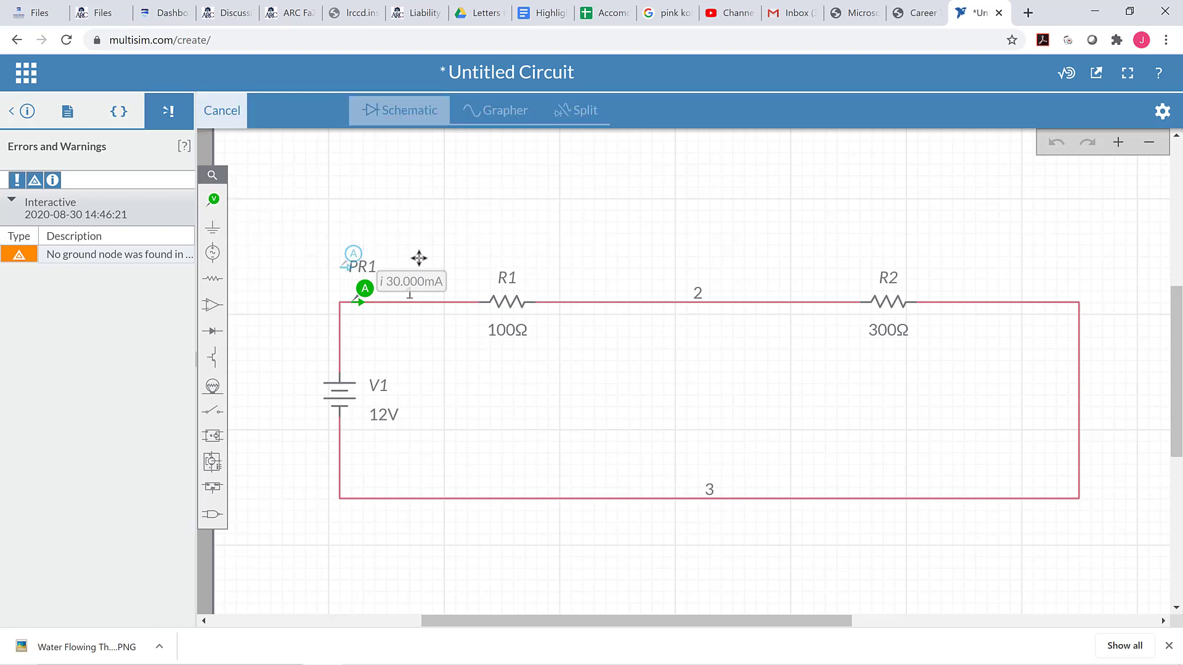
{"action": "left_click", "coordinate": [677, 277]}
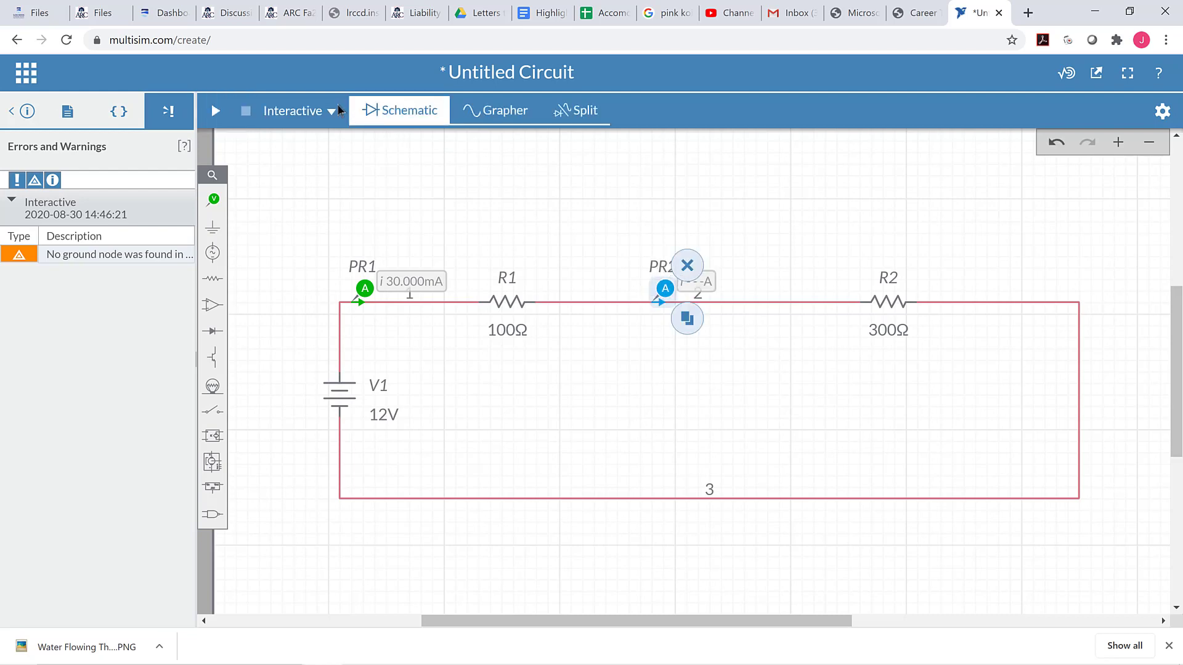
{"action": "left_click", "coordinate": [216, 111]}
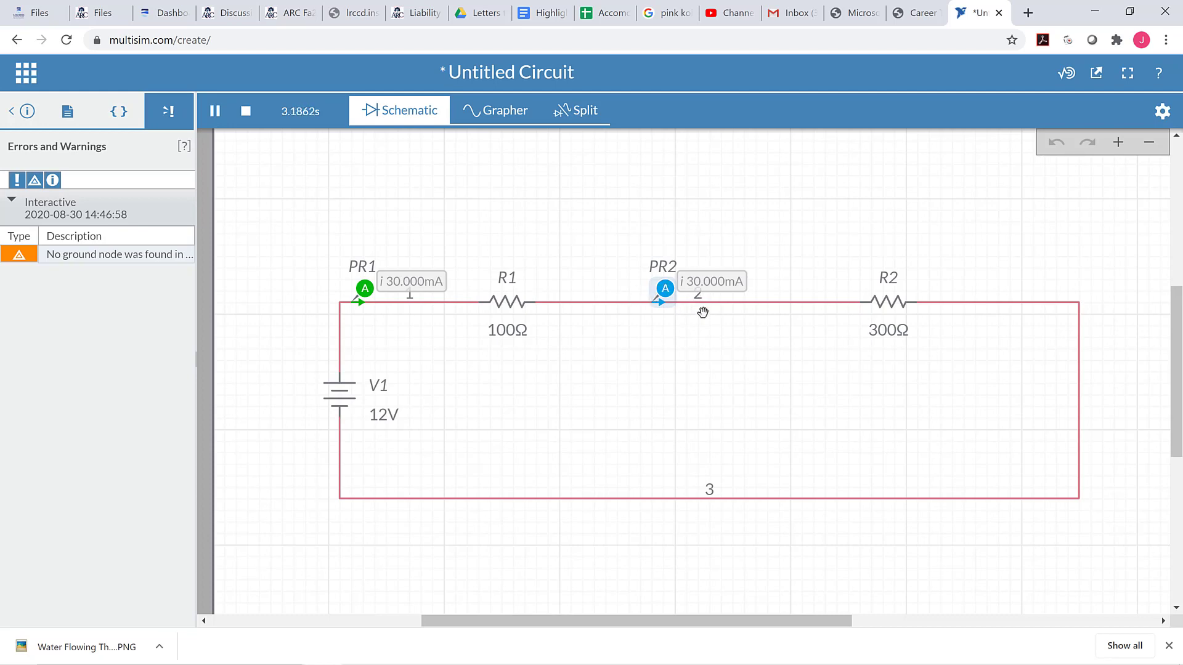
{"action": "left_click", "coordinate": [247, 112]}
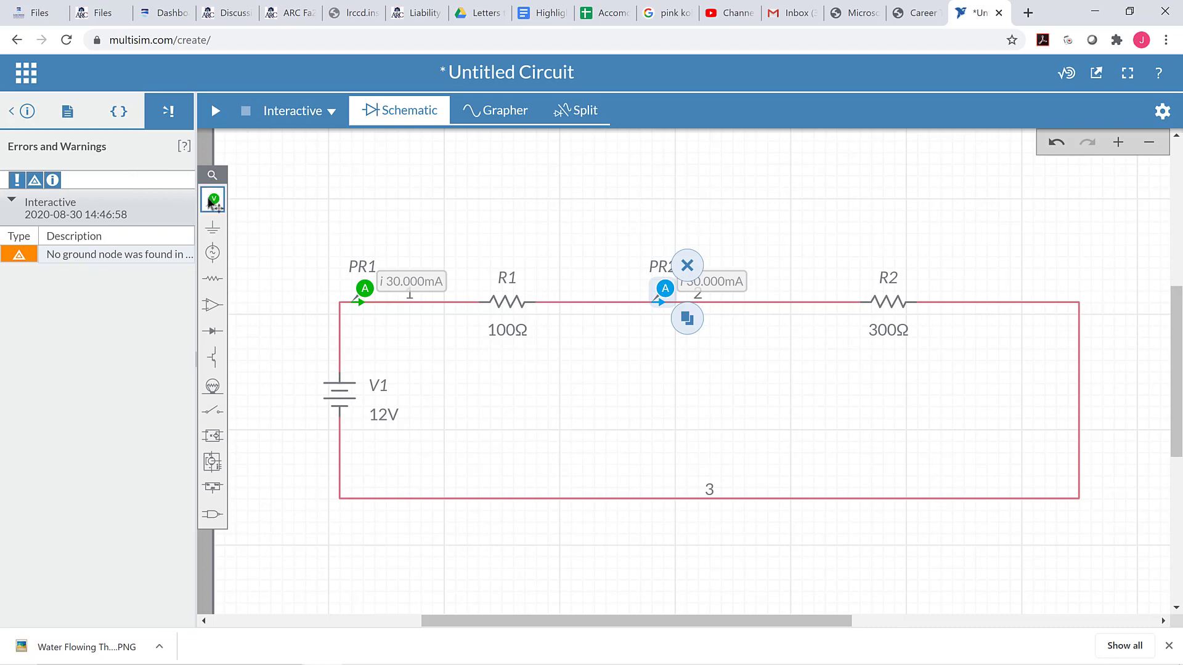
- Add a current probe on the wire after R2 at the loop's upper-right corner, and simulate to measure the current there
{"action": "left_click", "coordinate": [210, 202]}
{"action": "left_click", "coordinate": [325, 235]}
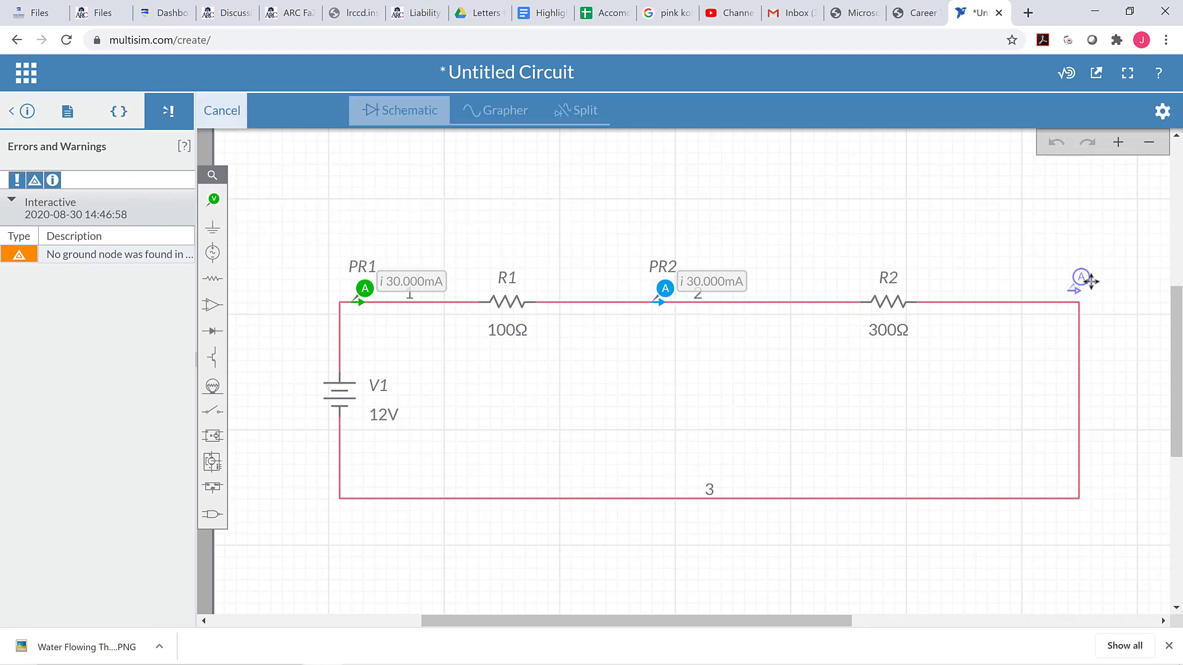
{"action": "left_click", "coordinate": [1091, 282]}
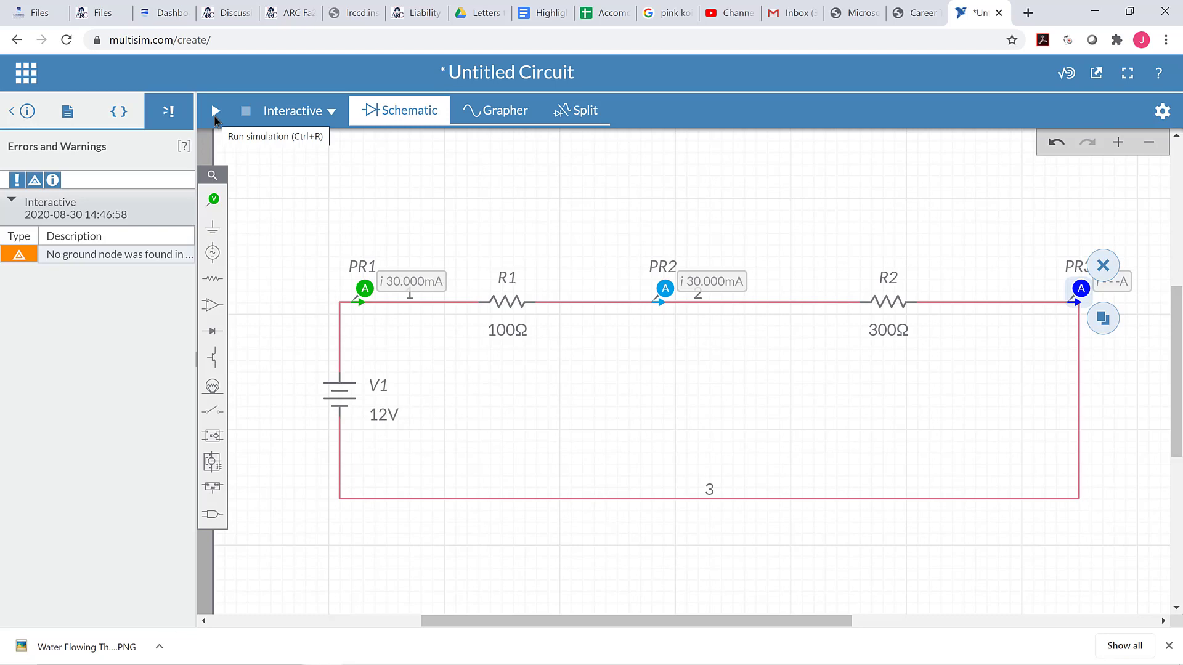
{"action": "left_click", "coordinate": [215, 112]}
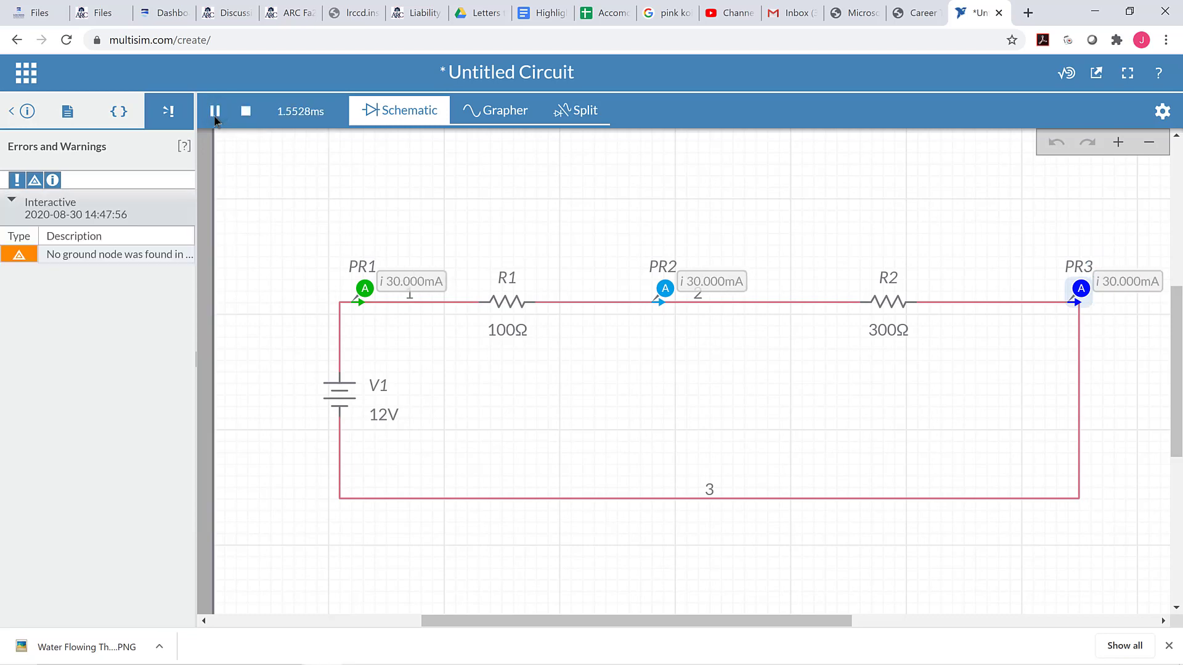
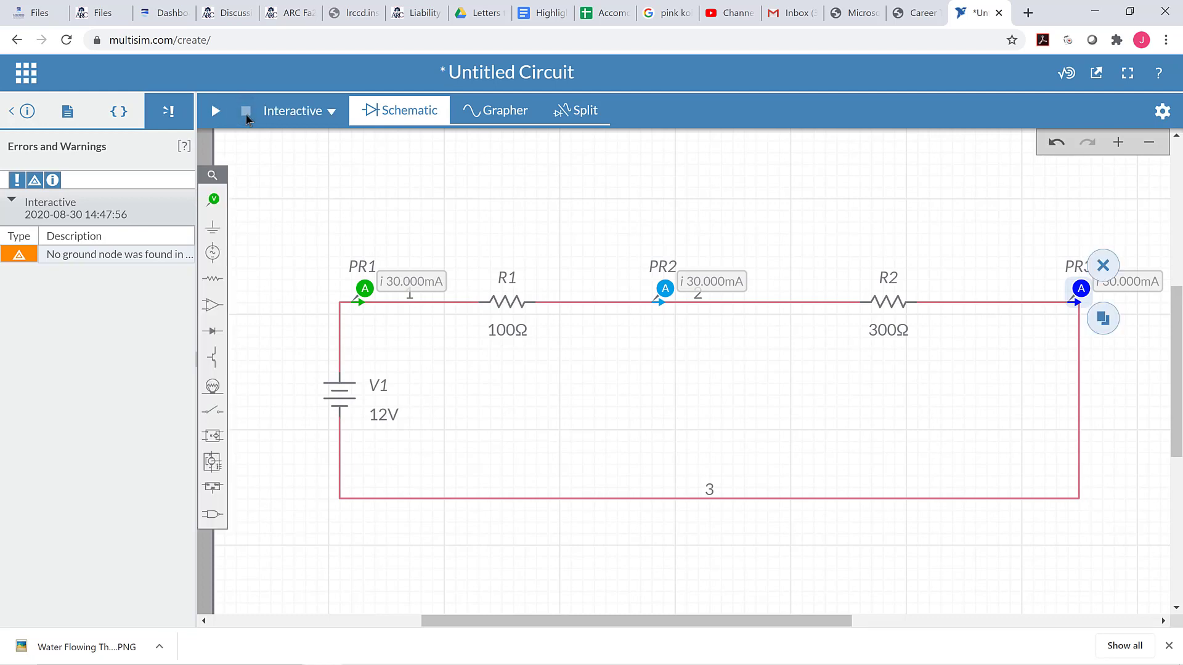
- Place a voltage probe before R1 with its negative reference after R1, and simulate briefly to measure the voltage across R1
{"action": "left_click", "coordinate": [211, 209]}
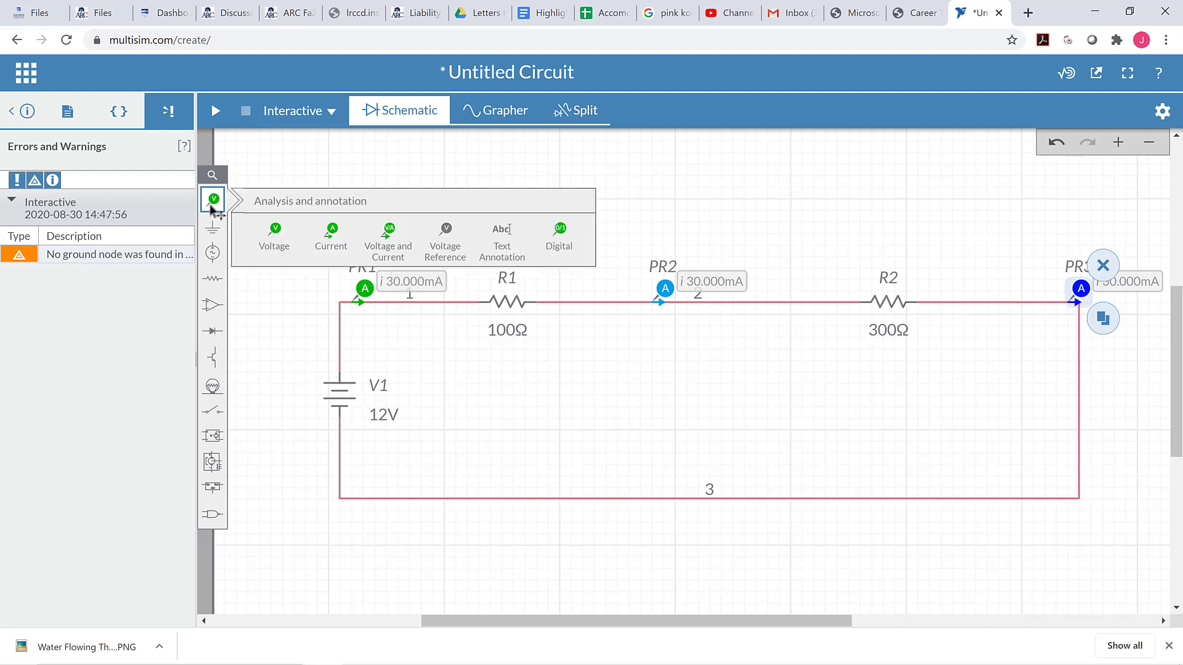
{"action": "left_click", "coordinate": [277, 232]}
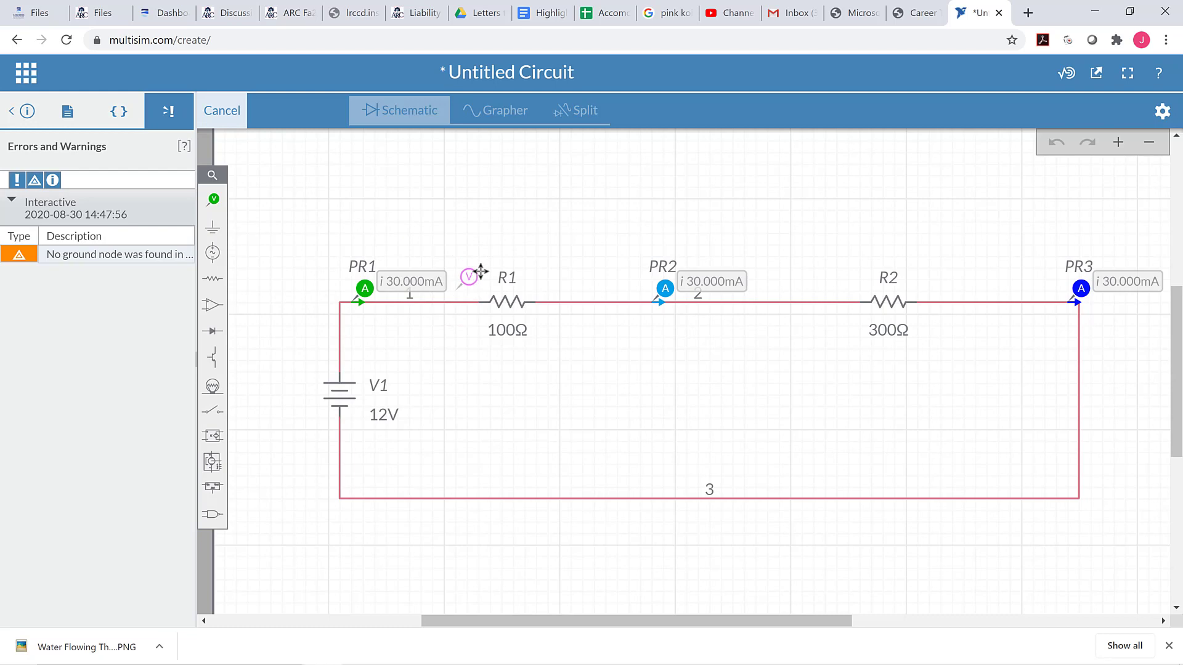
{"action": "left_click", "coordinate": [481, 278]}
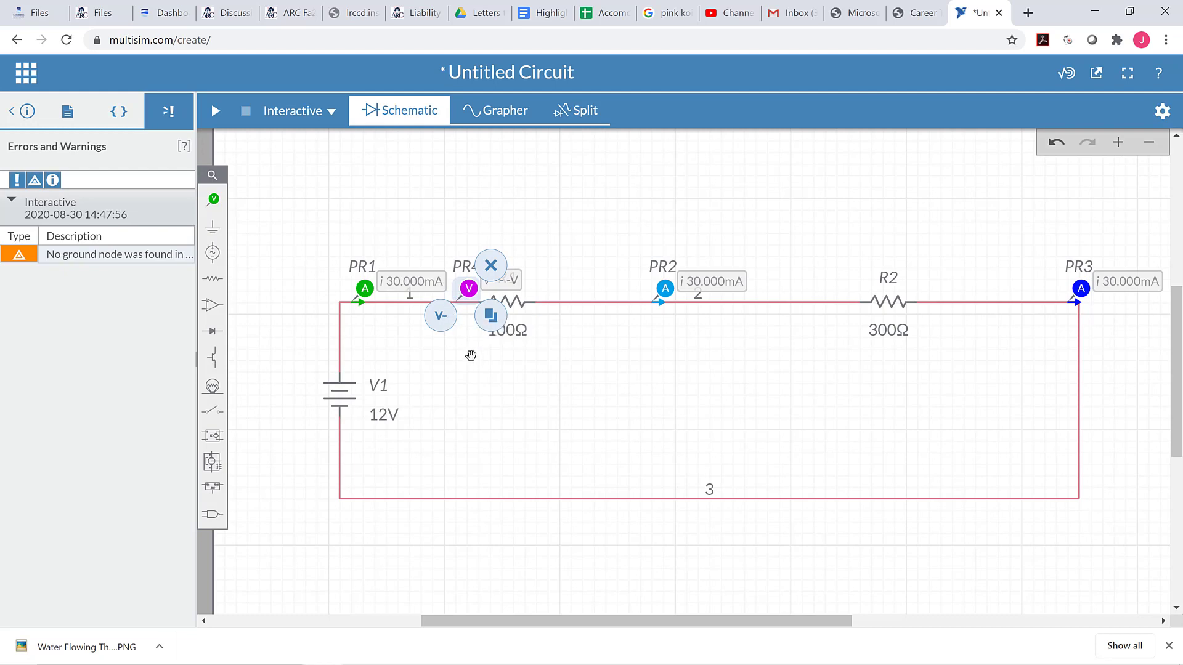
{"action": "left_click", "coordinate": [446, 317]}
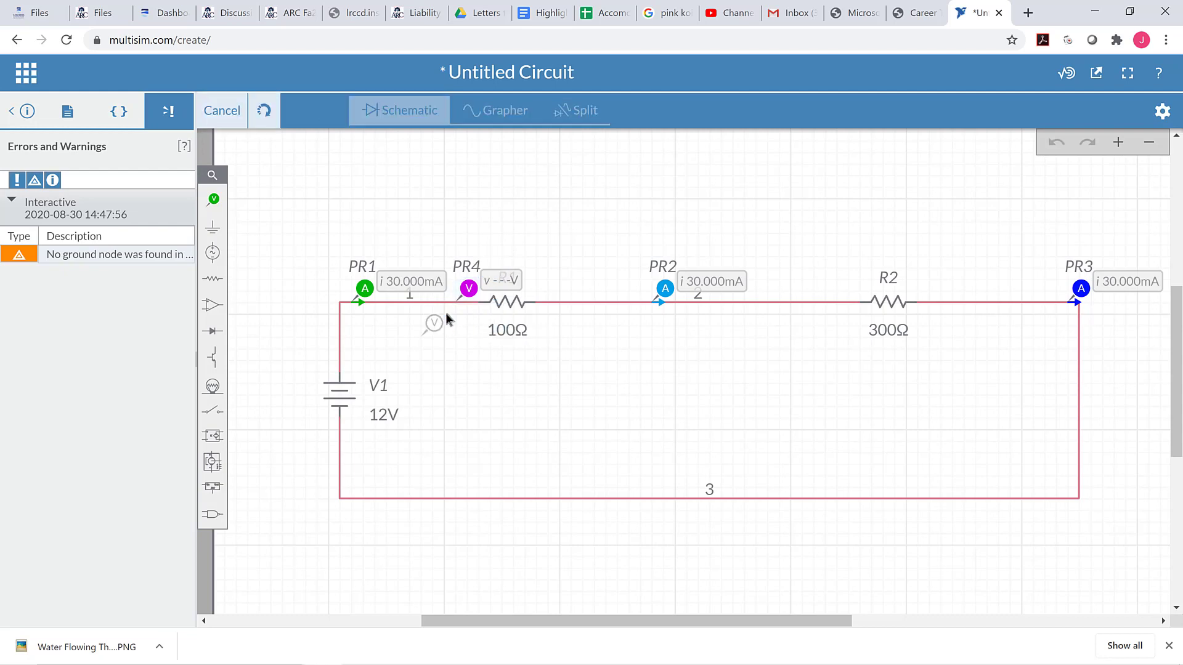
{"action": "left_click", "coordinate": [586, 278]}
{"action": "left_click", "coordinate": [539, 233]}
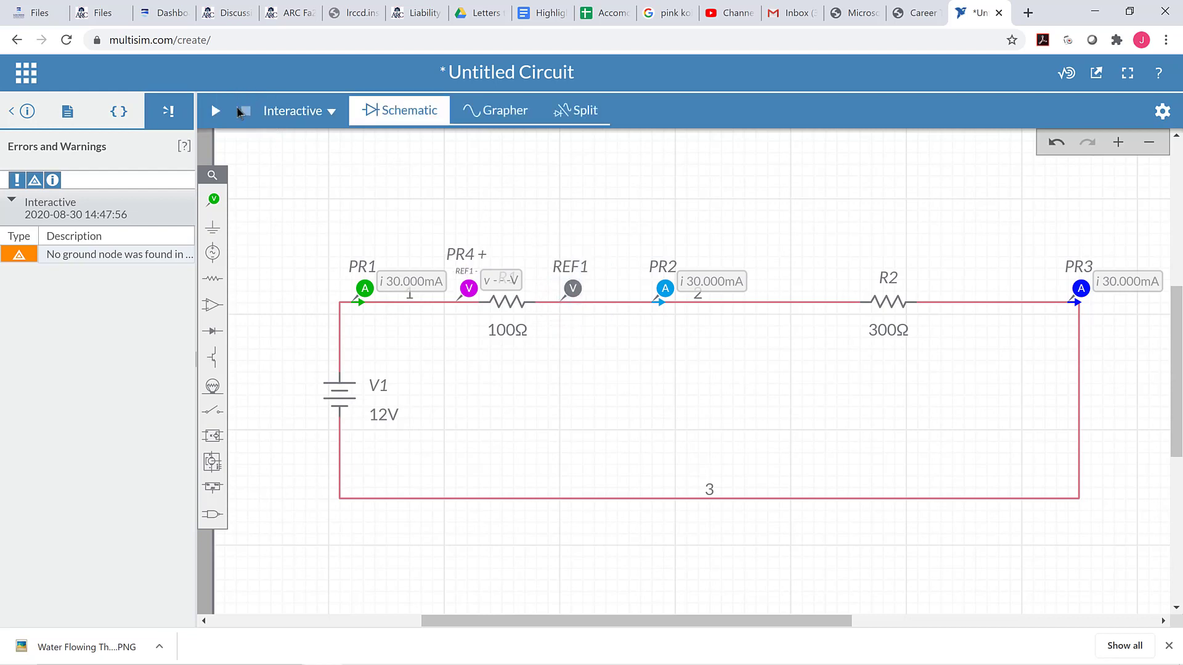
{"action": "left_click", "coordinate": [217, 112]}
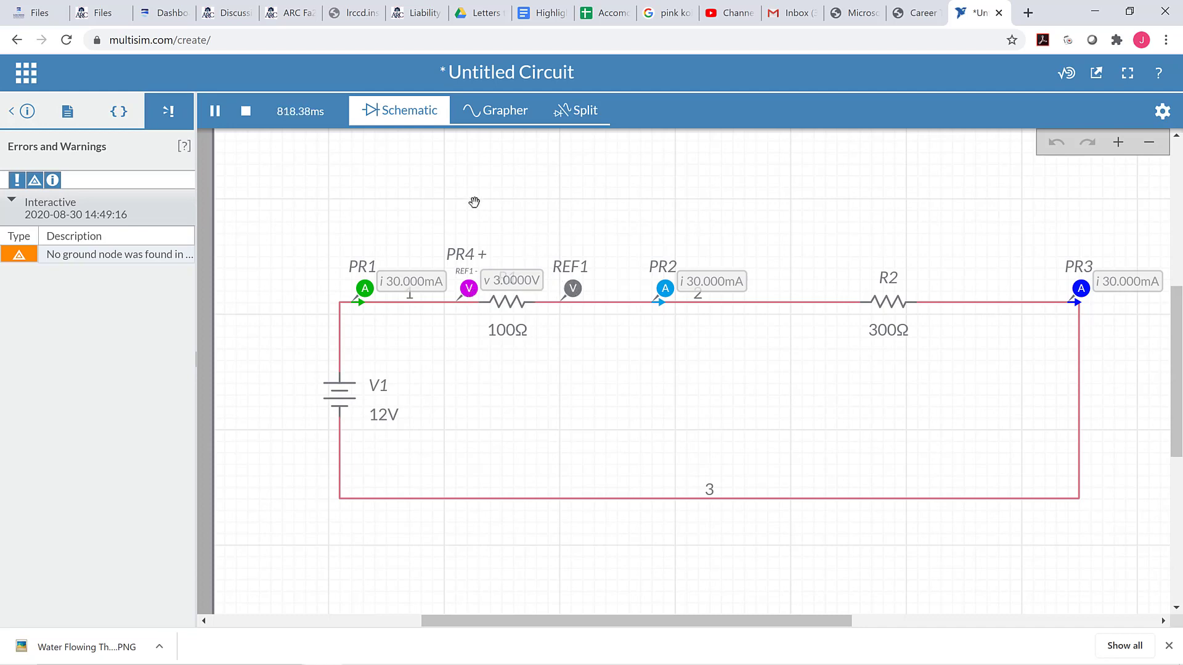
{"action": "left_click", "coordinate": [246, 112]}
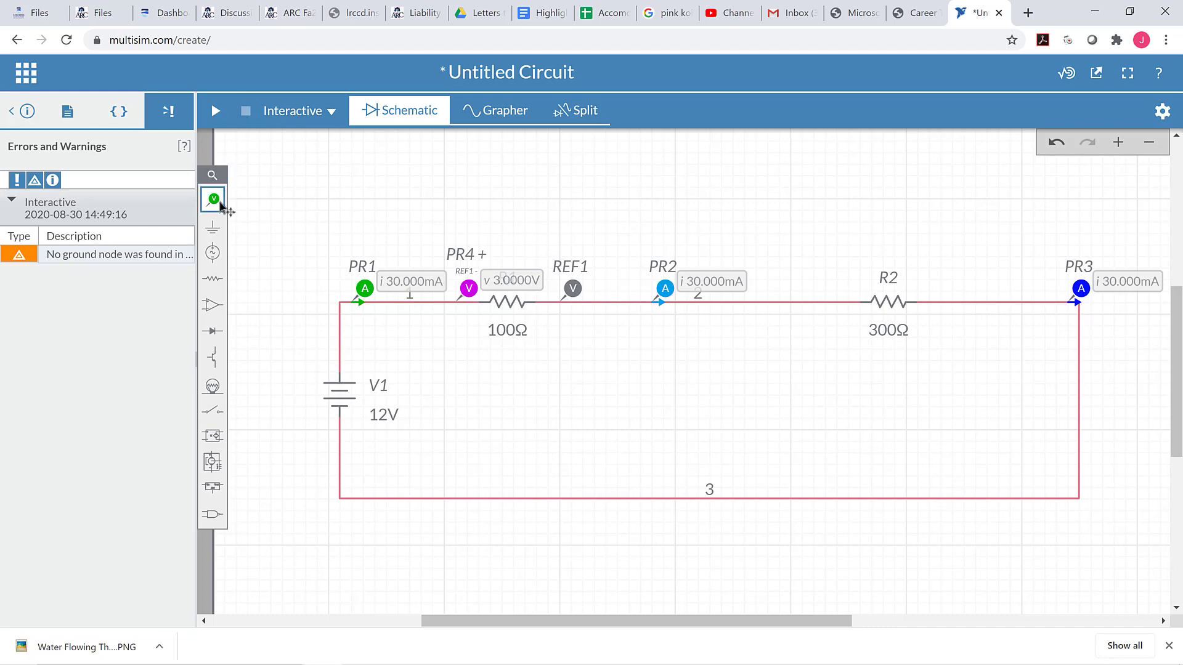
- Add a voltage probe before R2 with its negative reference just after R2, and simulate briefly to measure the voltage across R2
{"action": "mouse_move", "coordinate": [217, 202]}
{"action": "left_click", "coordinate": [265, 237]}
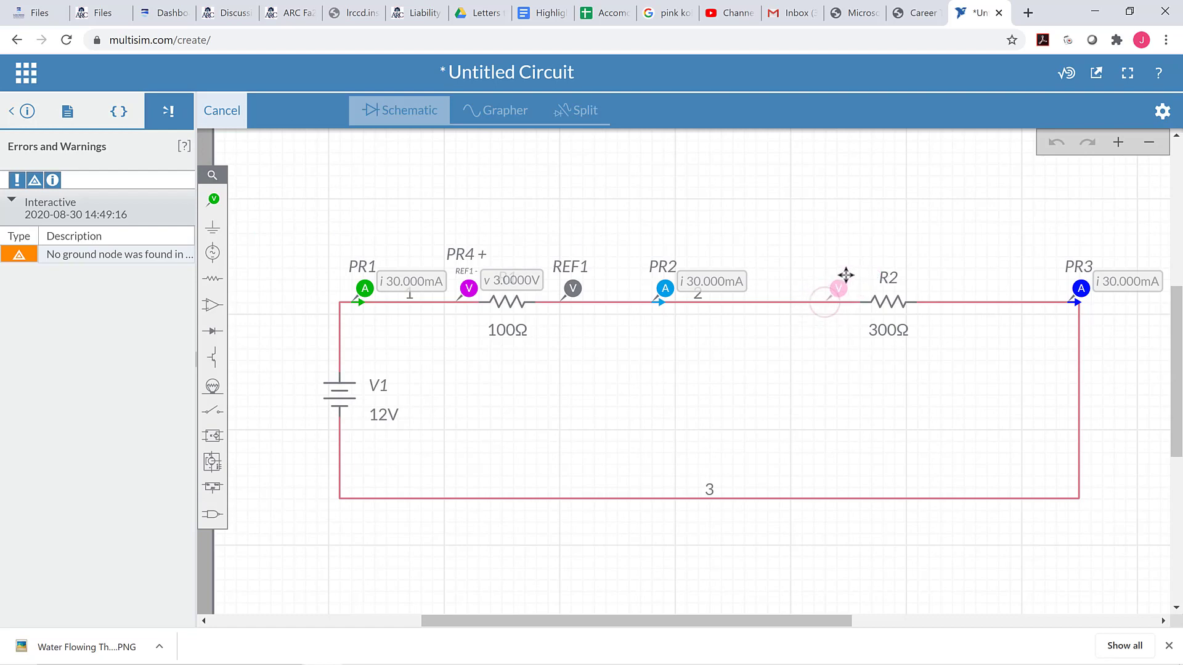
{"action": "left_click", "coordinate": [845, 275]}
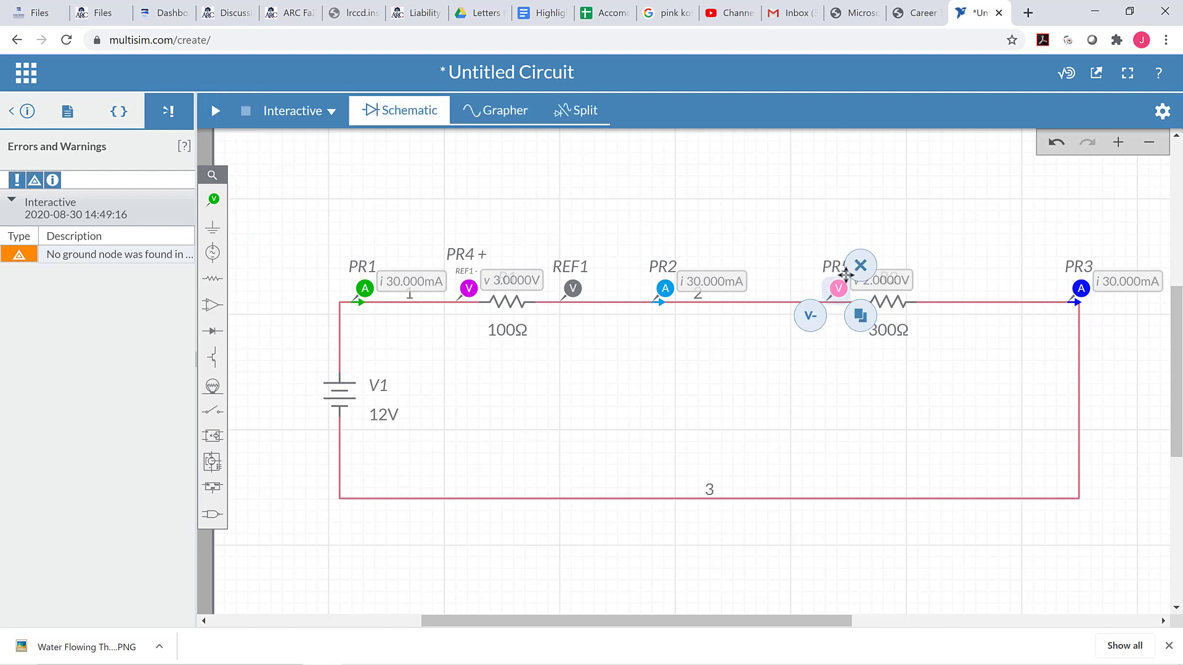
{"action": "left_click", "coordinate": [811, 317]}
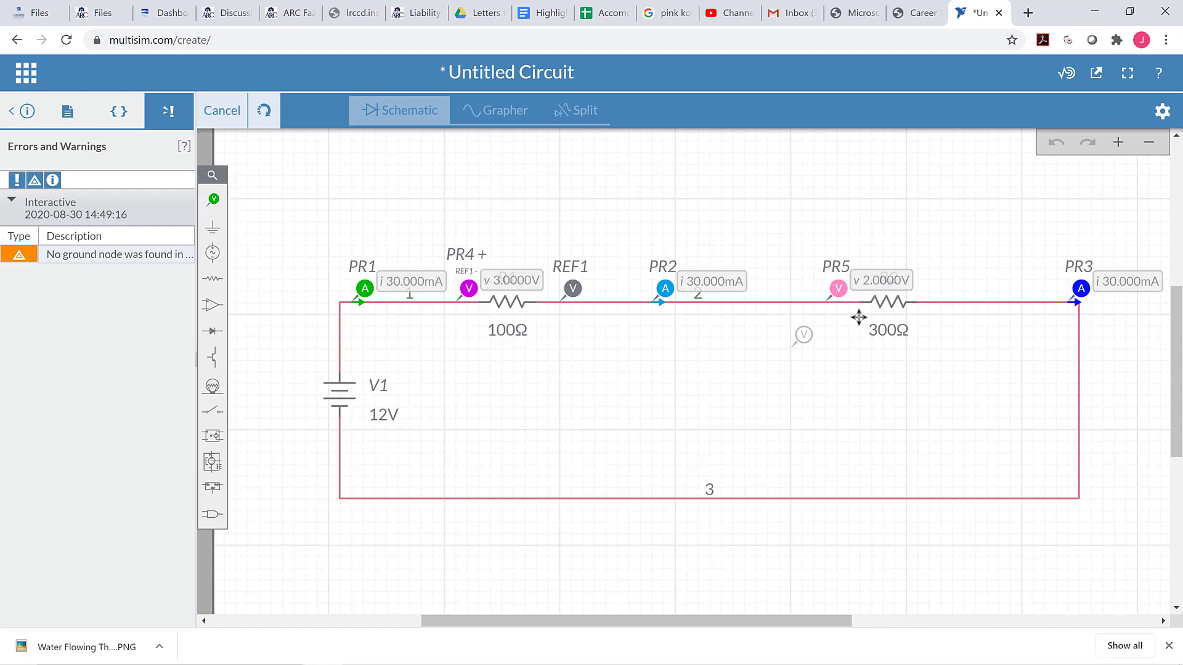
{"action": "left_click", "coordinate": [964, 283]}
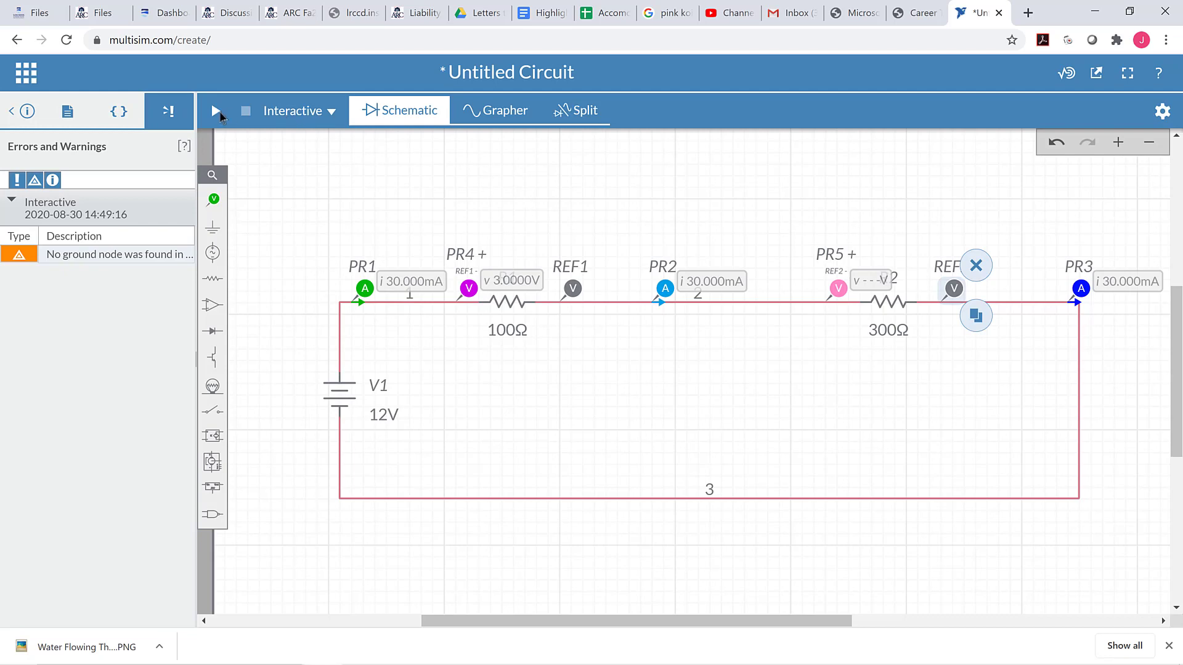
{"action": "left_click", "coordinate": [216, 110]}
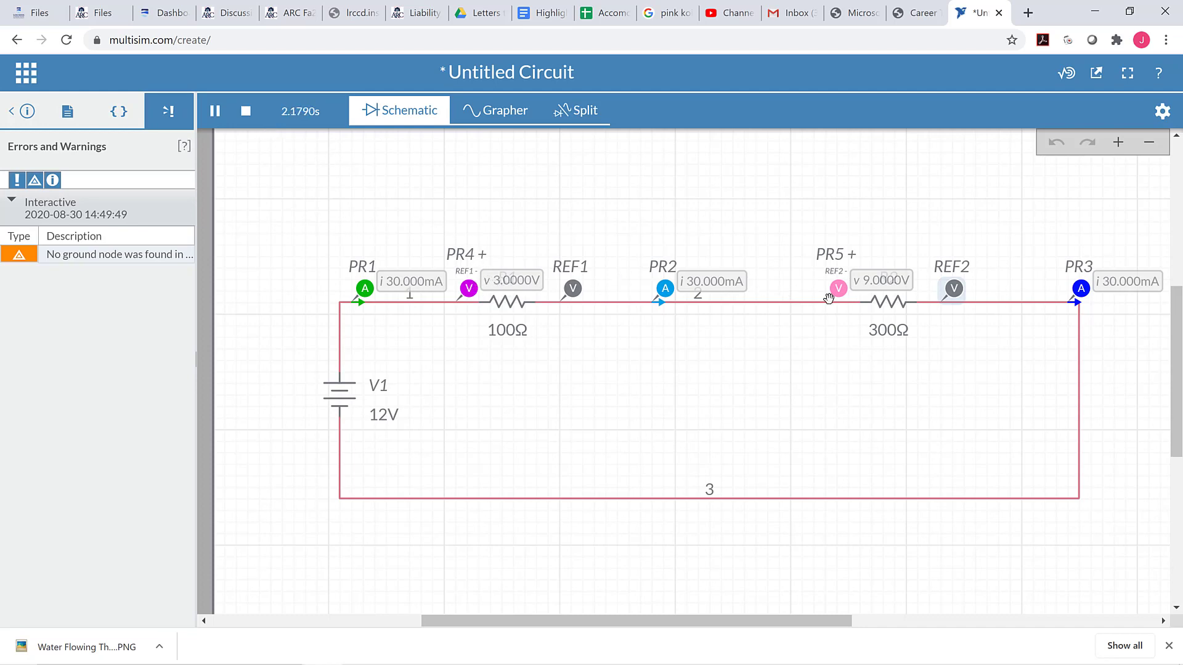
{"action": "left_click", "coordinate": [247, 111]}
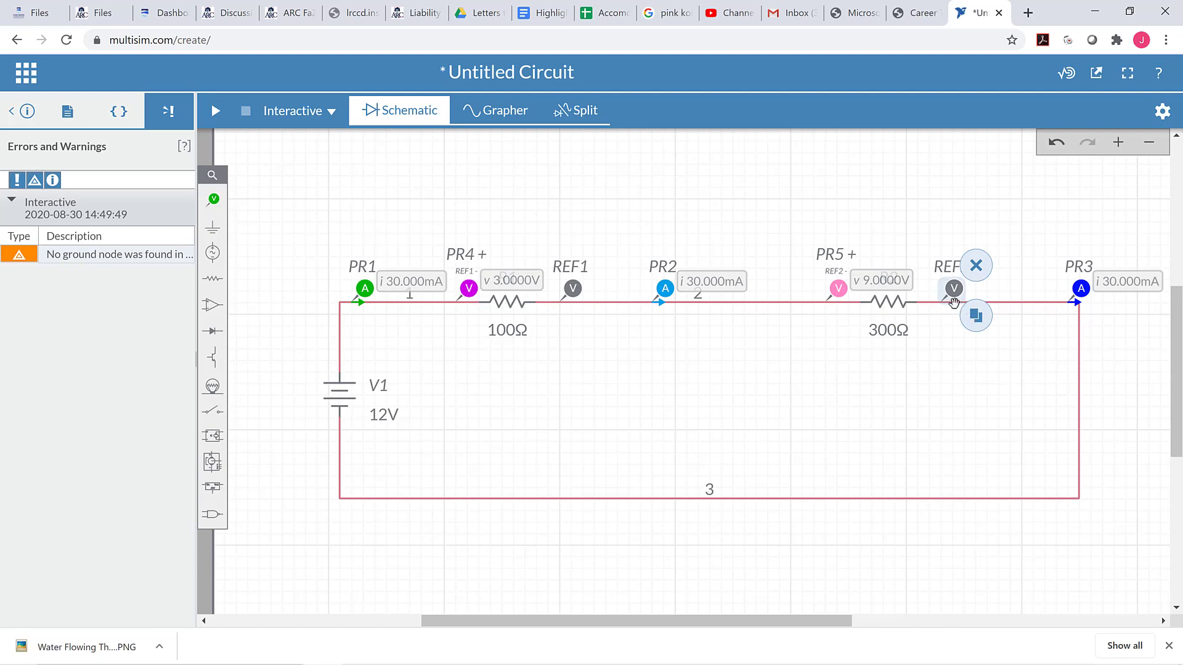
- Add a voltage probe at the loop's upper-left corner, its negative reference between REF2 and PR3, and simulate briefly to measure the total voltage across both resistors
{"action": "left_click", "coordinate": [214, 199]}
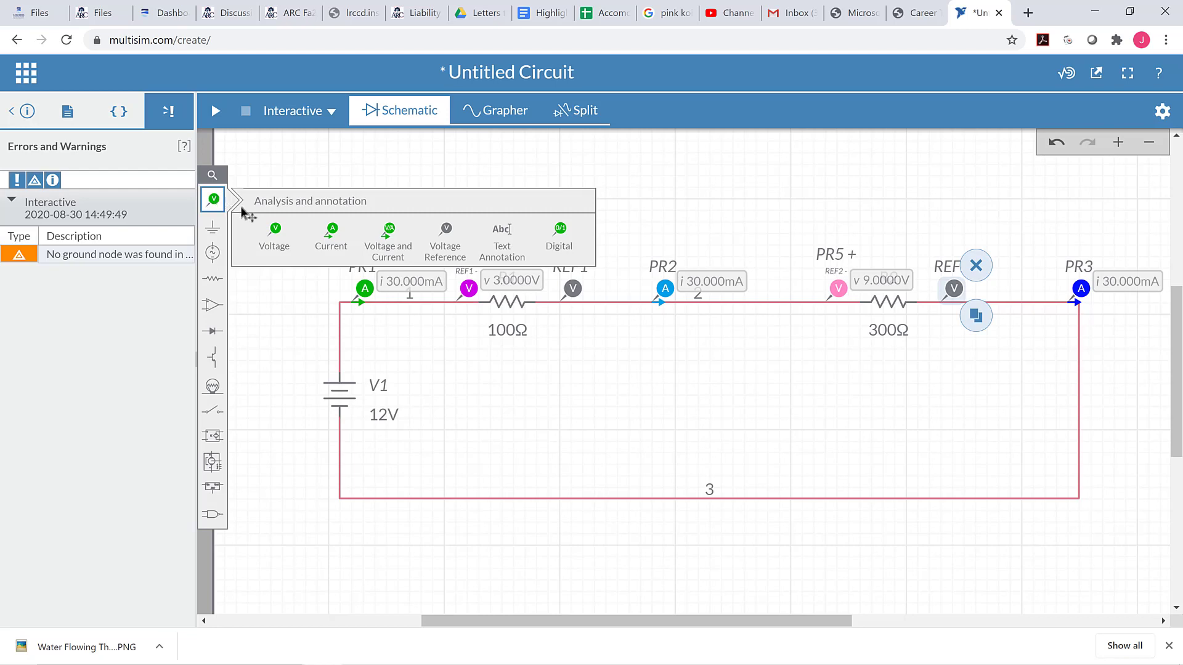
{"action": "left_click", "coordinate": [277, 233]}
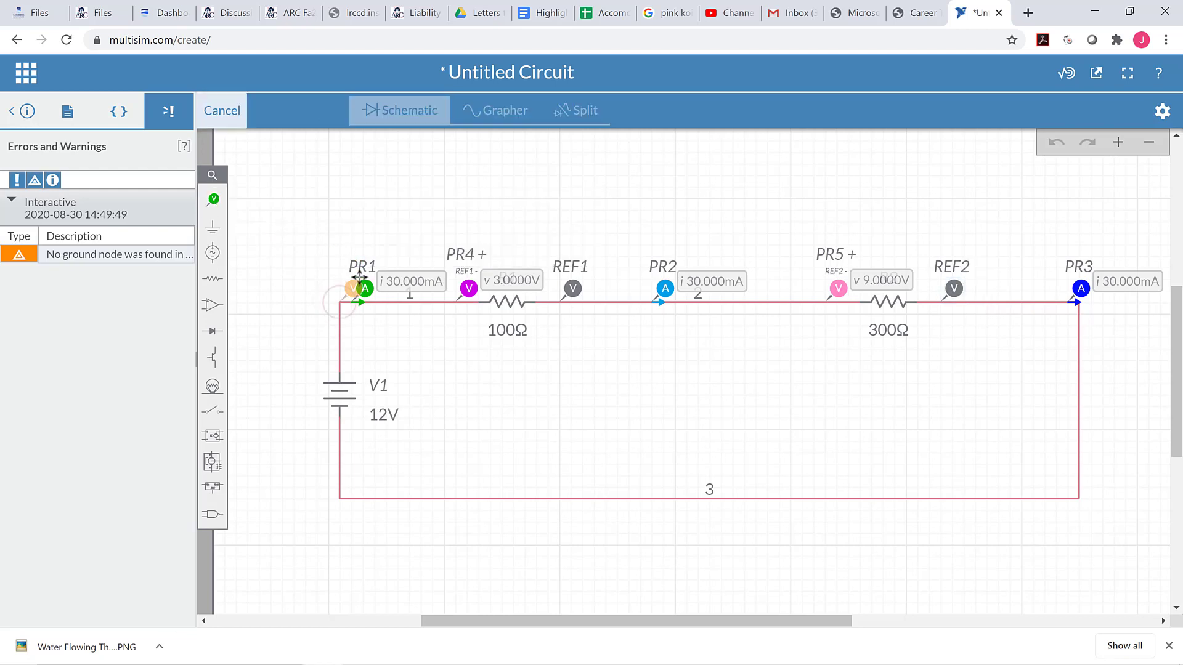
{"action": "left_click", "coordinate": [359, 279]}
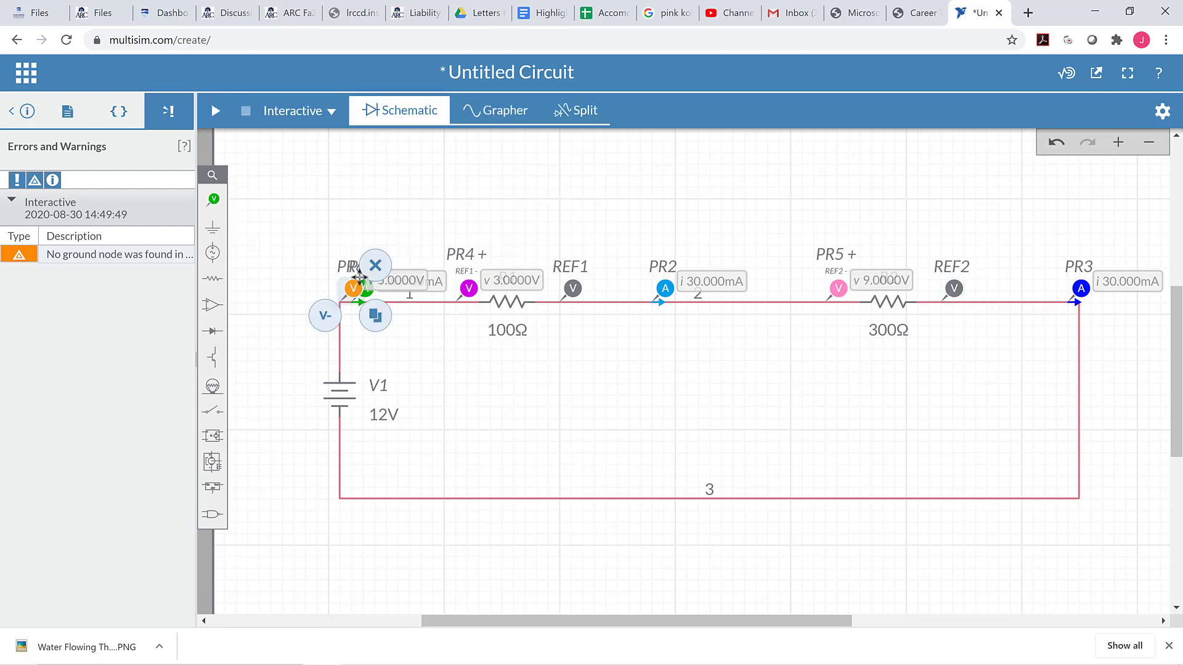
{"action": "left_click", "coordinate": [333, 316]}
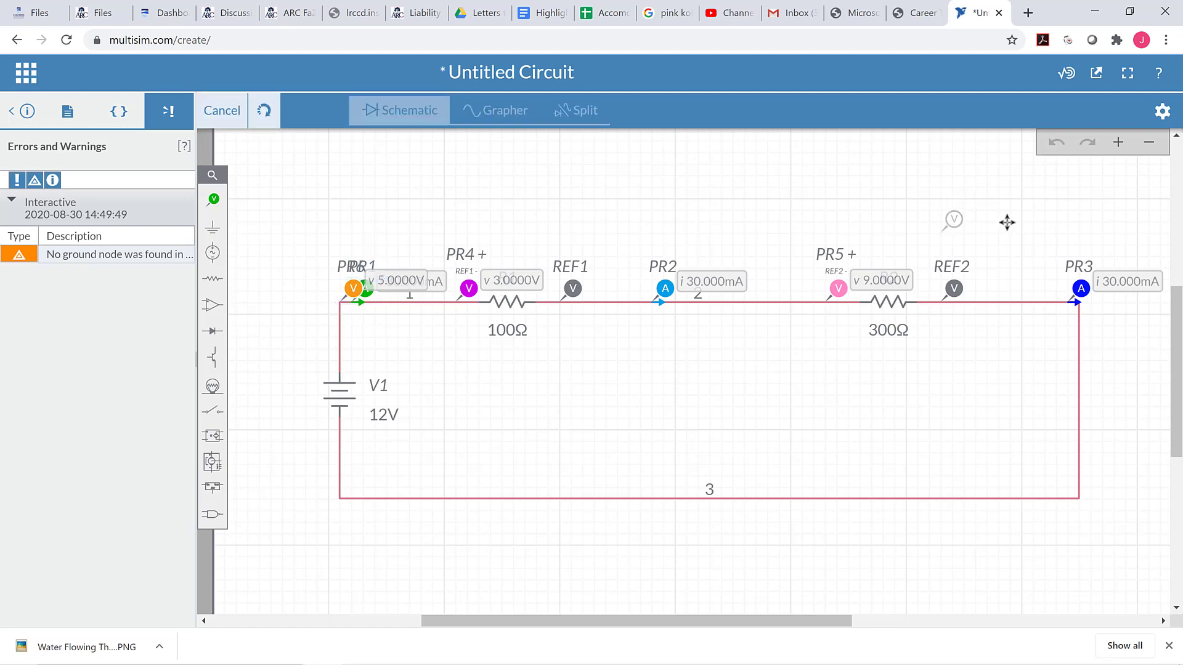
{"action": "left_click", "coordinate": [1037, 283]}
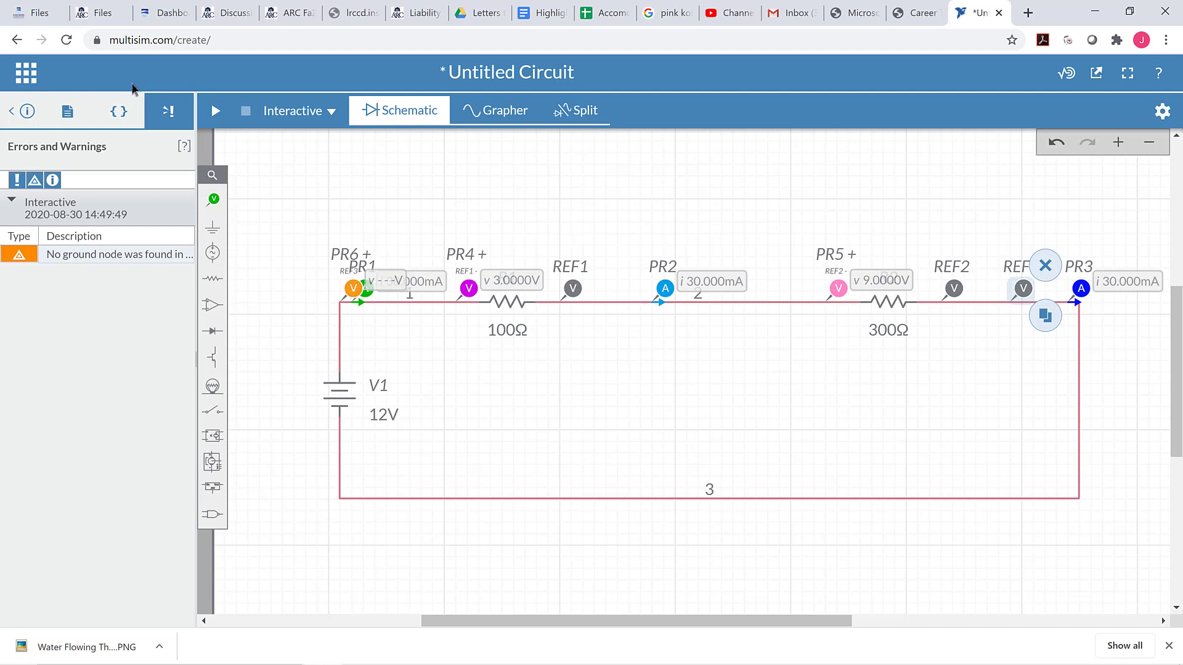
{"action": "left_click", "coordinate": [215, 112]}
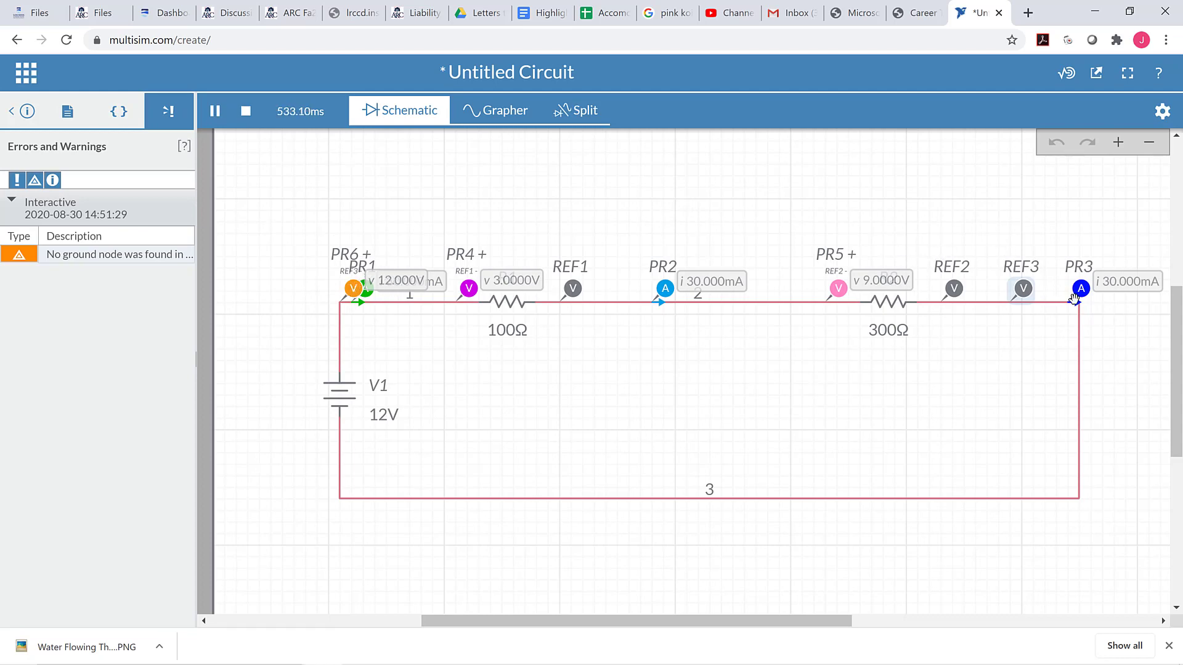
{"action": "left_click", "coordinate": [247, 111]}
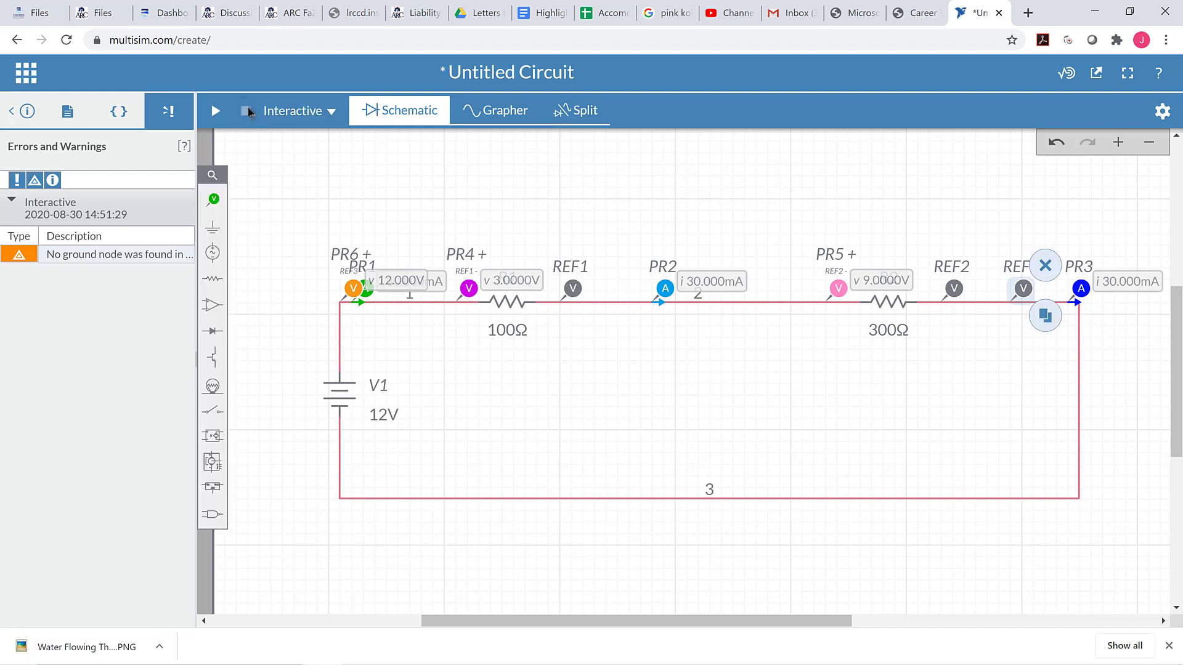